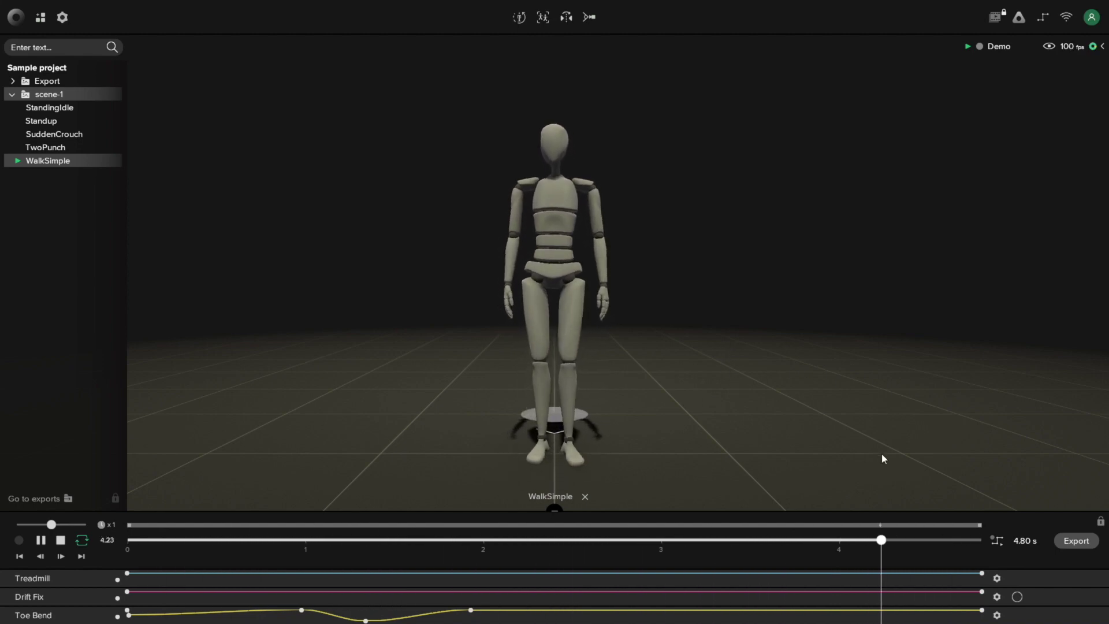
Export WalkSimple from Rokoko Studio as a binary FBX on the Rokoko Newton (Default) skeleton
{"action": "left_click", "coordinate": [1075, 541]}
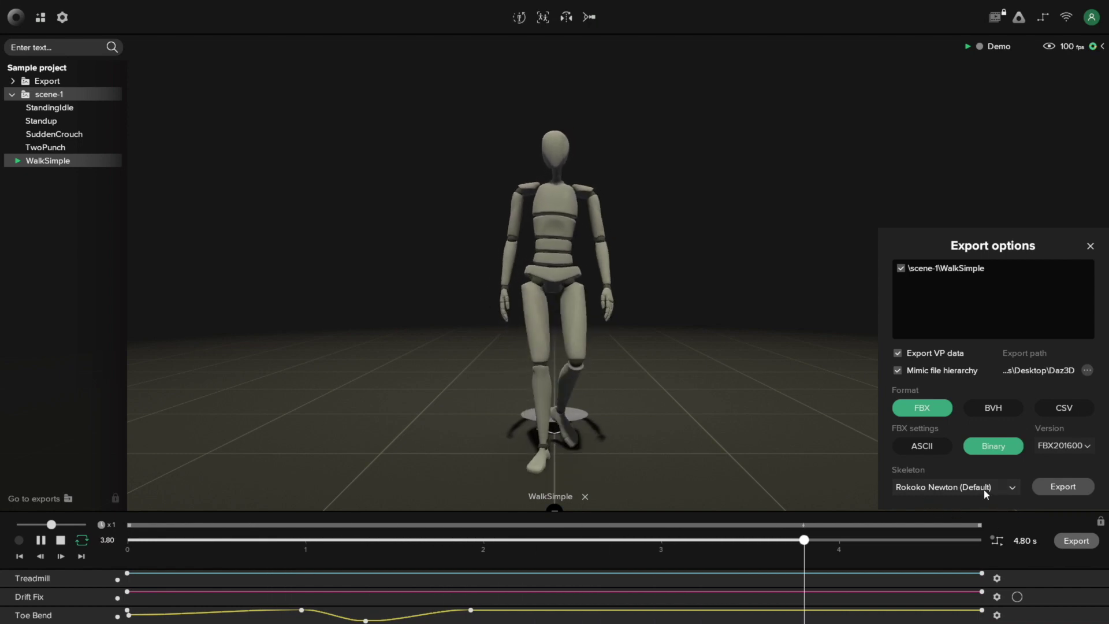
{"action": "left_click", "coordinate": [1042, 490]}
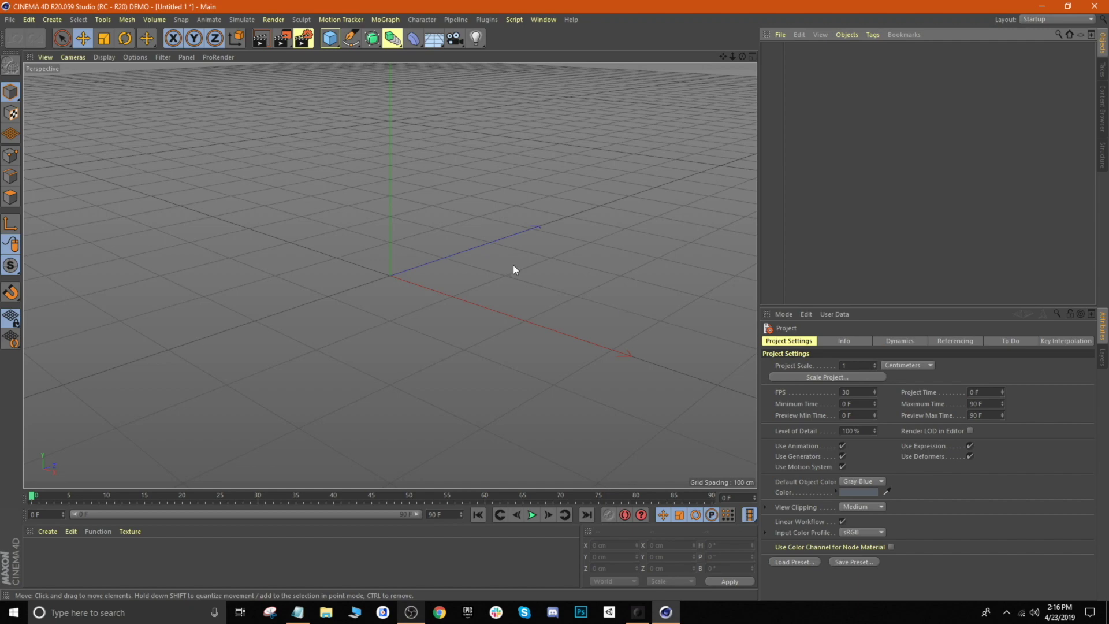
Open GENESIS_2_MALE.fbx from the Daz3D > DAZ_3D_CHARACTERS > GENESIS_2_MALE folder
{"action": "left_click", "coordinate": [10, 19]}
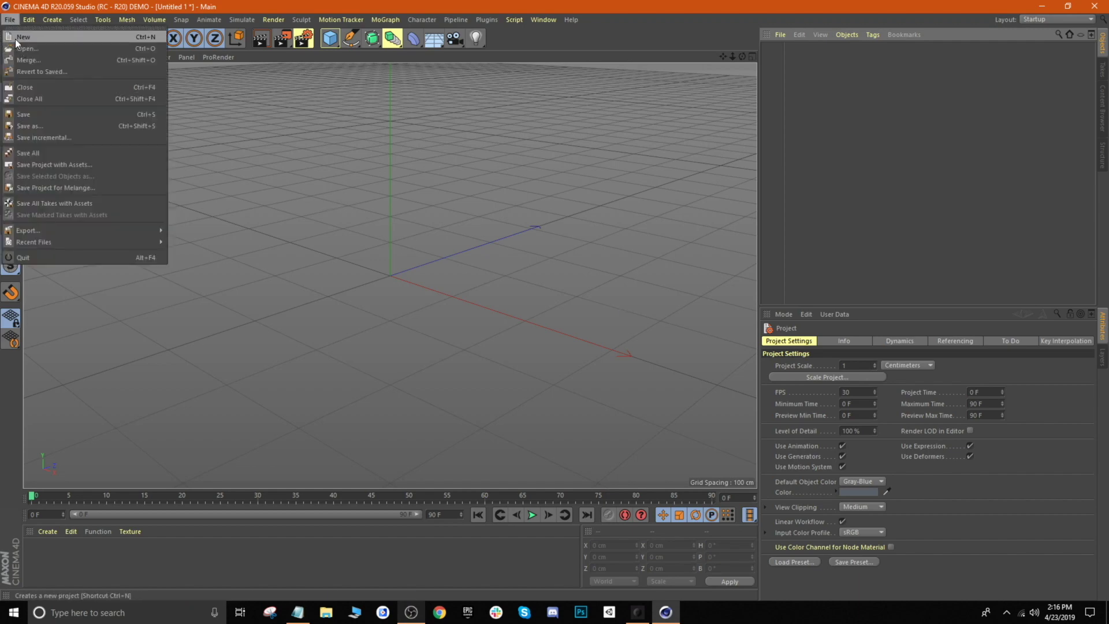
{"action": "left_click", "coordinate": [21, 50]}
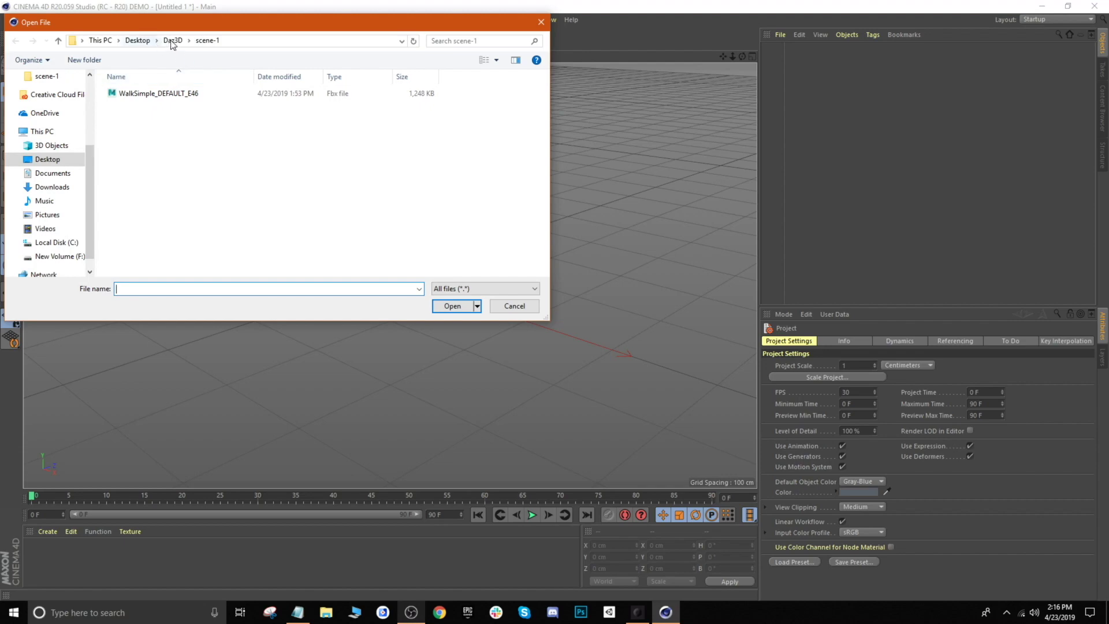
{"action": "left_click", "coordinate": [169, 40]}
{"action": "double_click", "coordinate": [154, 94]}
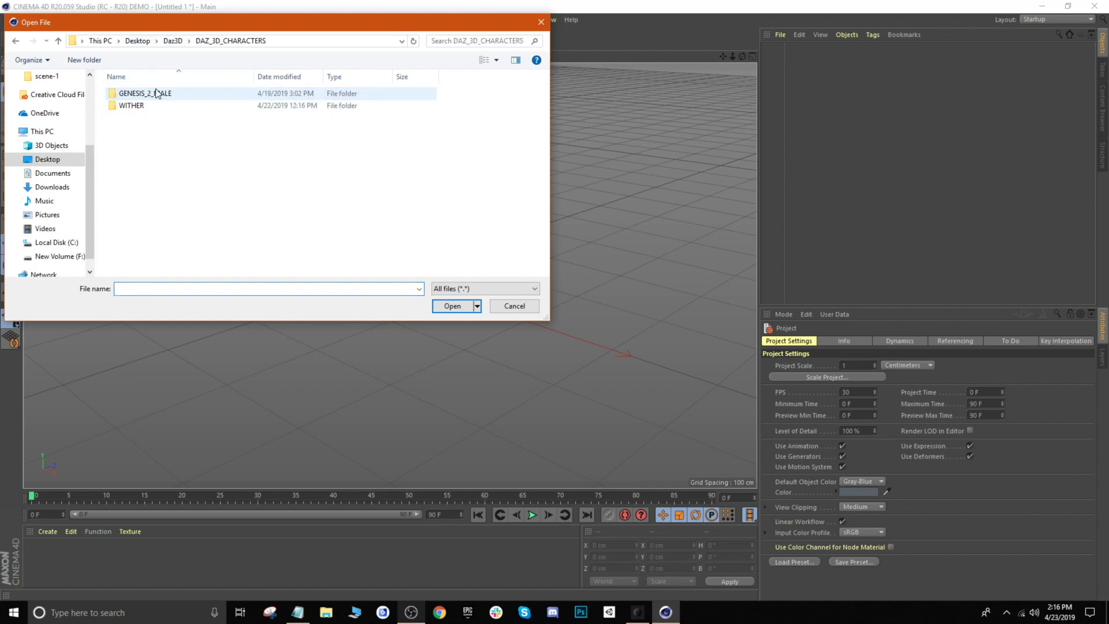
{"action": "double_click", "coordinate": [159, 97]}
{"action": "left_click", "coordinate": [162, 120]}
{"action": "left_click", "coordinate": [468, 306]}
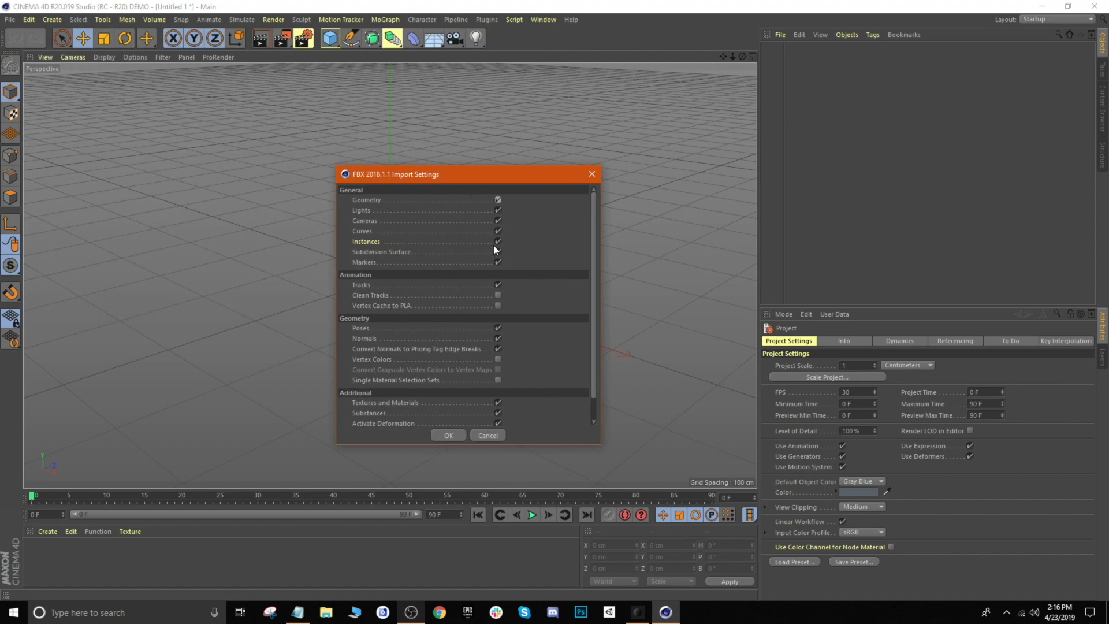
Accept the default FBX Import Settings to load the T-posed Genesis2Male character
{"action": "scroll", "coordinate": [537, 274], "scroll_direction": "down", "scroll_amount": 1}
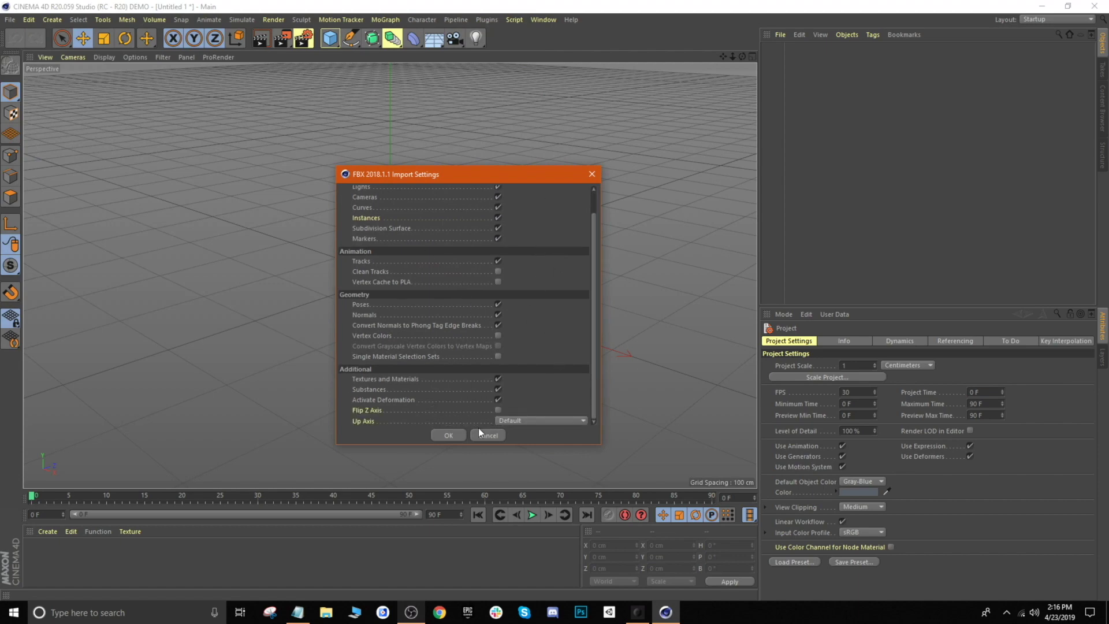
{"action": "left_click", "coordinate": [448, 435]}
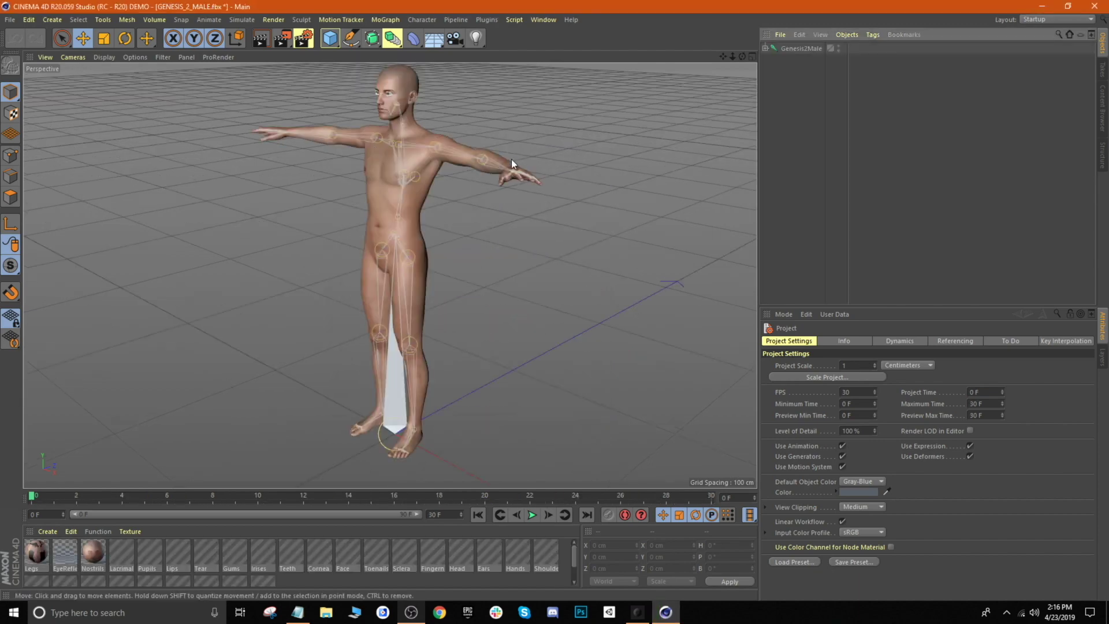
{"action": "scroll", "coordinate": [520, 237], "scroll_direction": "down", "scroll_amount": 3}
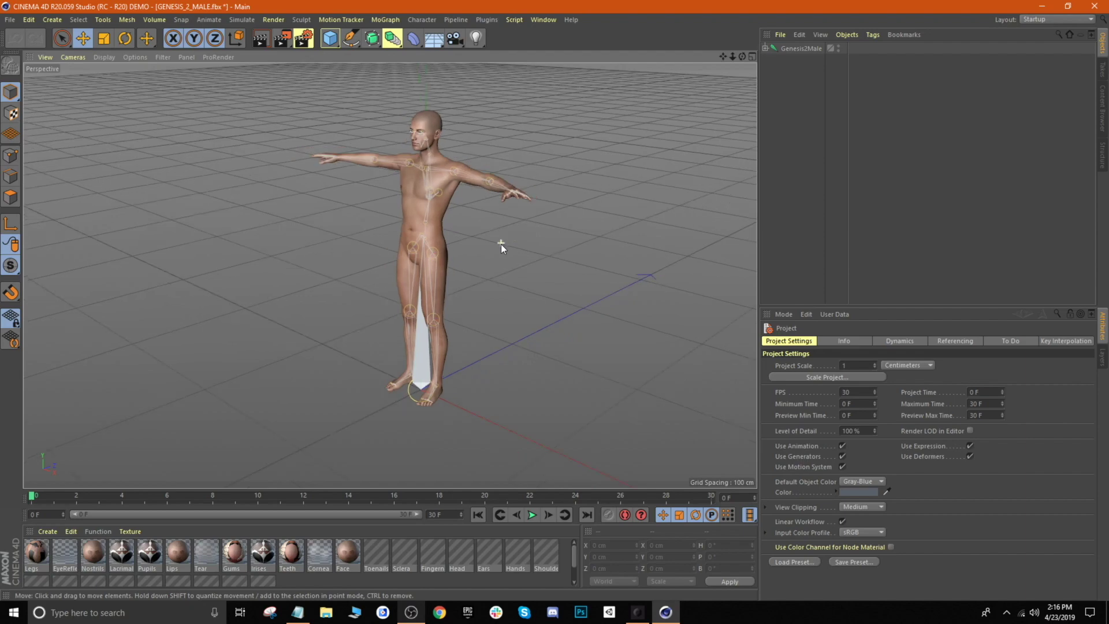
{"action": "left_click", "coordinate": [10, 21]}
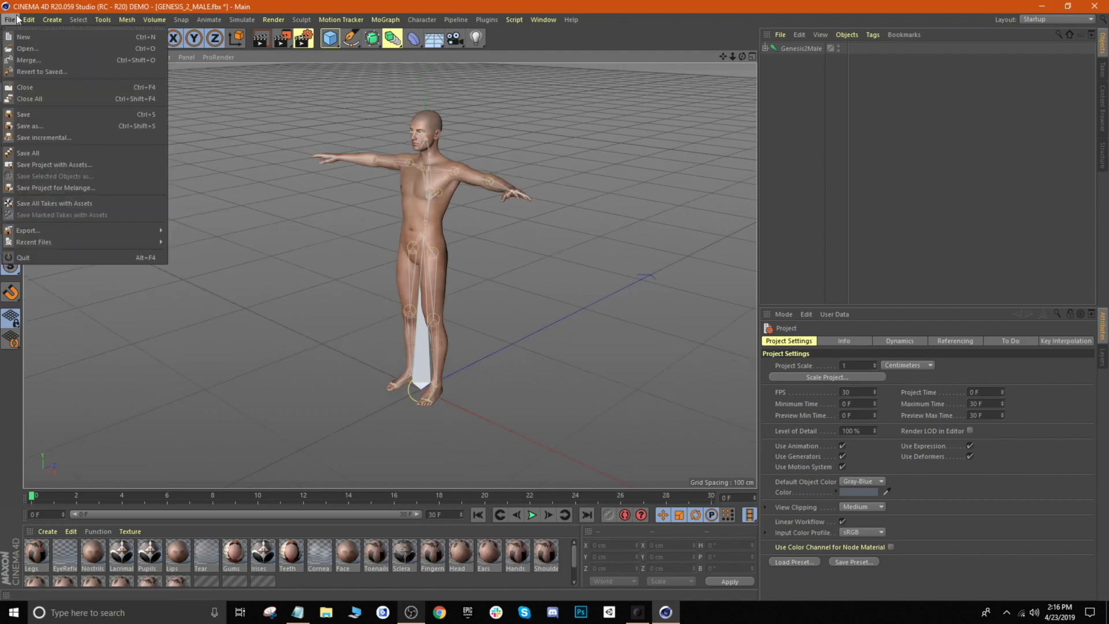
Merge WalkSimple_DEFAULT_E46 from the Daz3D > scene-1 folder into the scene
{"action": "left_click", "coordinate": [37, 61]}
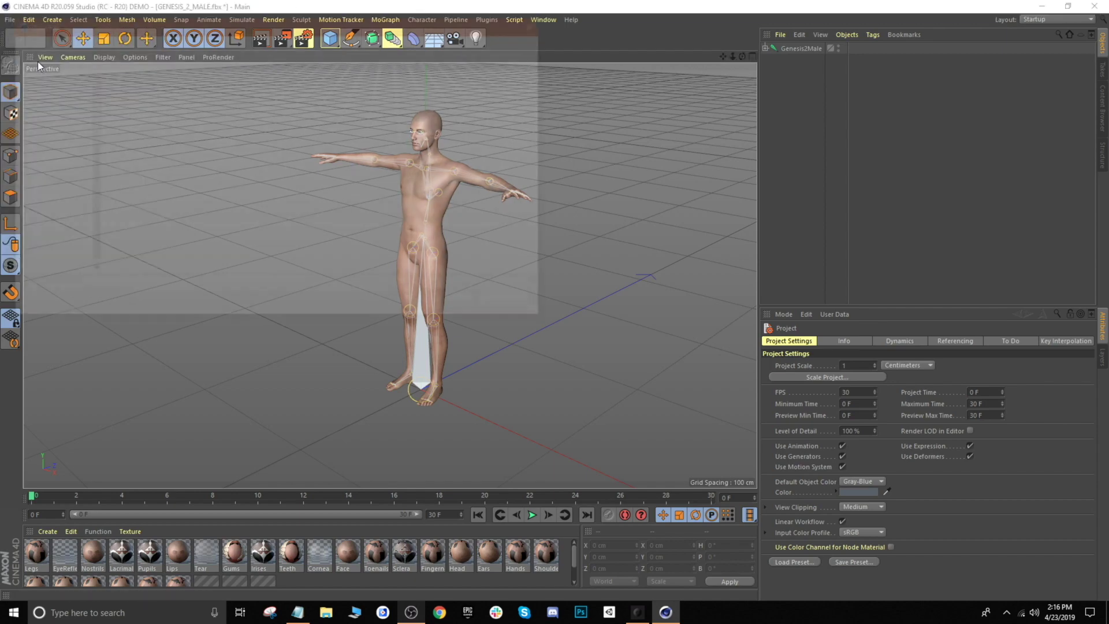
{"action": "left_click", "coordinate": [173, 40]}
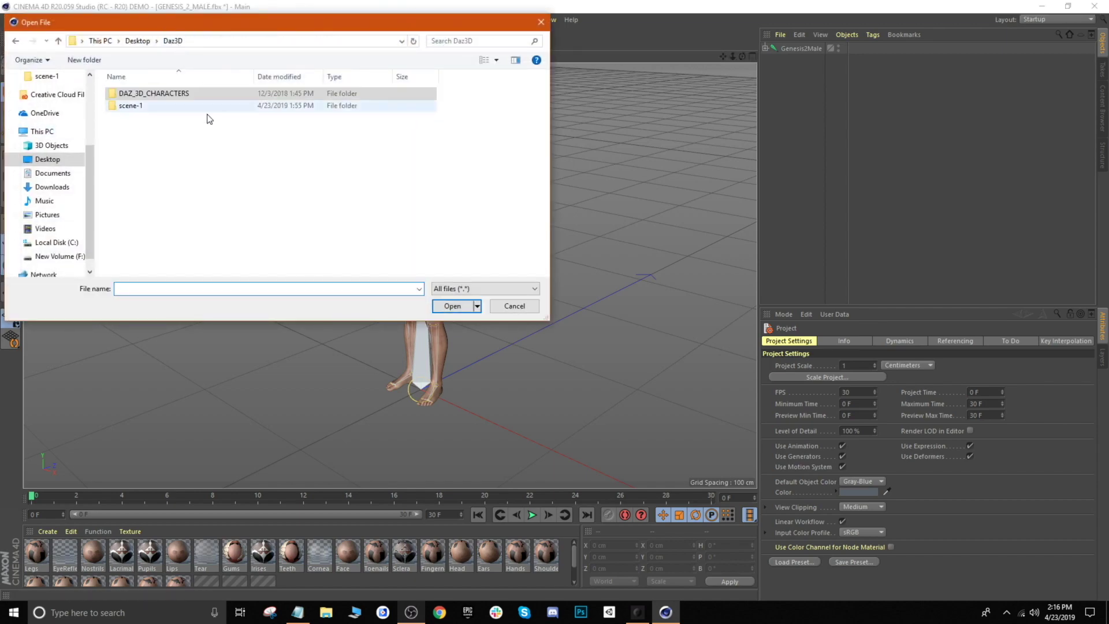
{"action": "double_click", "coordinate": [159, 106]}
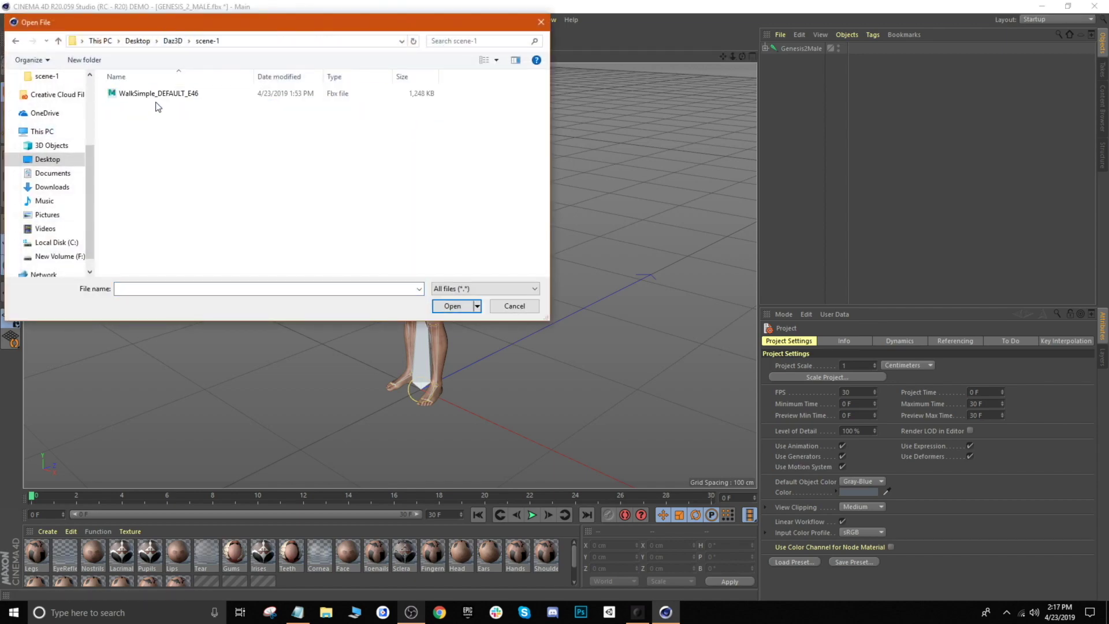
{"action": "left_click", "coordinate": [166, 98]}
{"action": "left_click", "coordinate": [453, 306]}
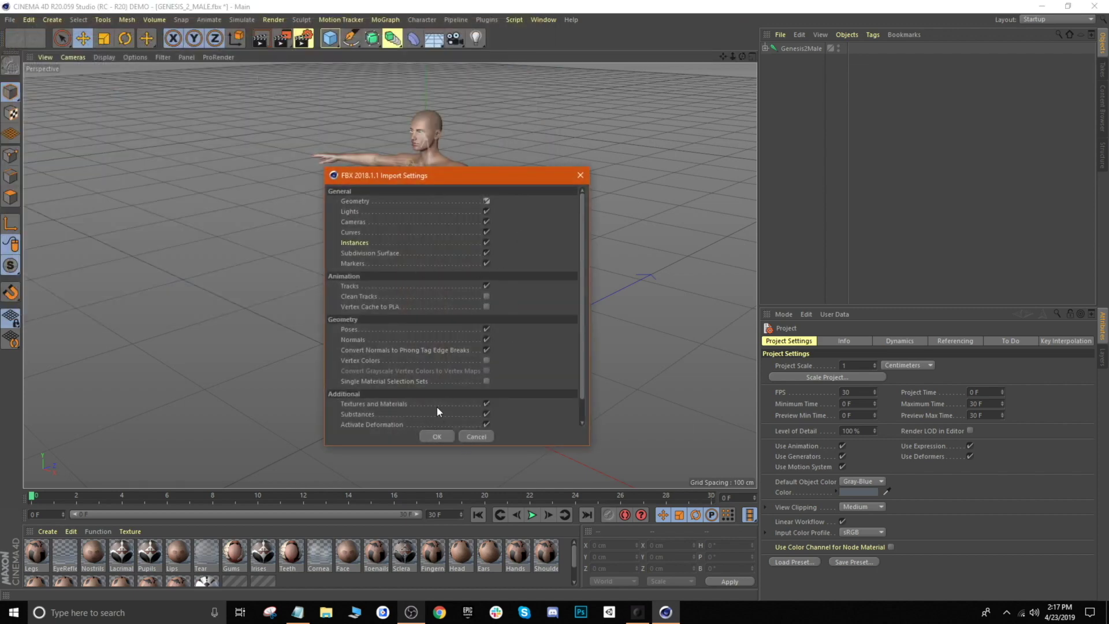
Accept the FBX import settings and shift the Root skeleton along Z to -93.914 cm
{"action": "scroll", "coordinate": [469, 302], "scroll_direction": "down", "scroll_amount": 2}
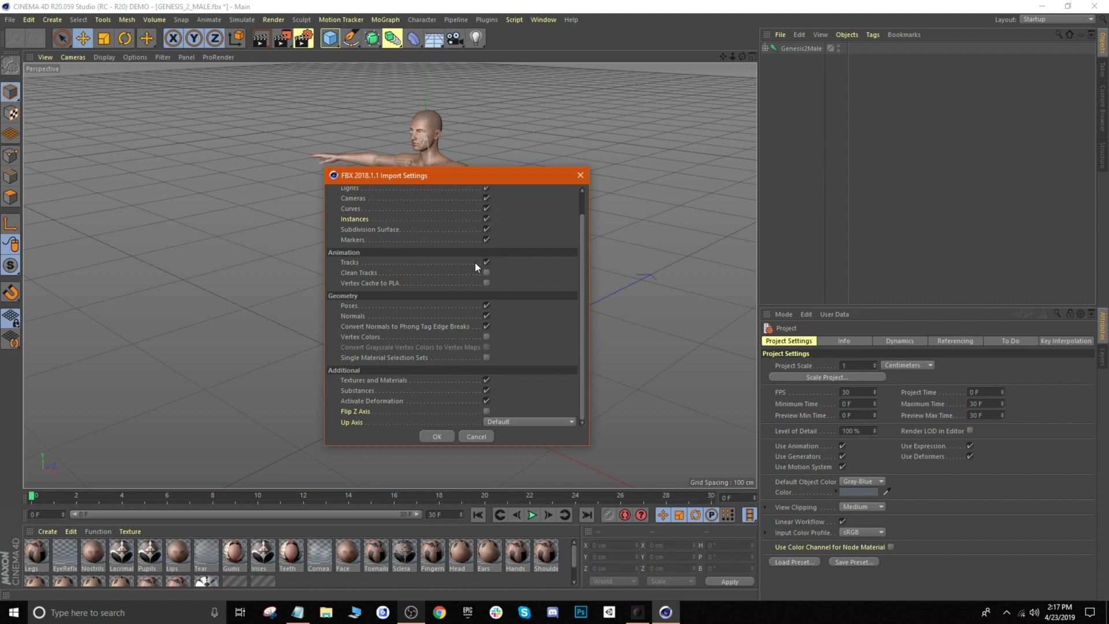
{"action": "left_click", "coordinate": [436, 437]}
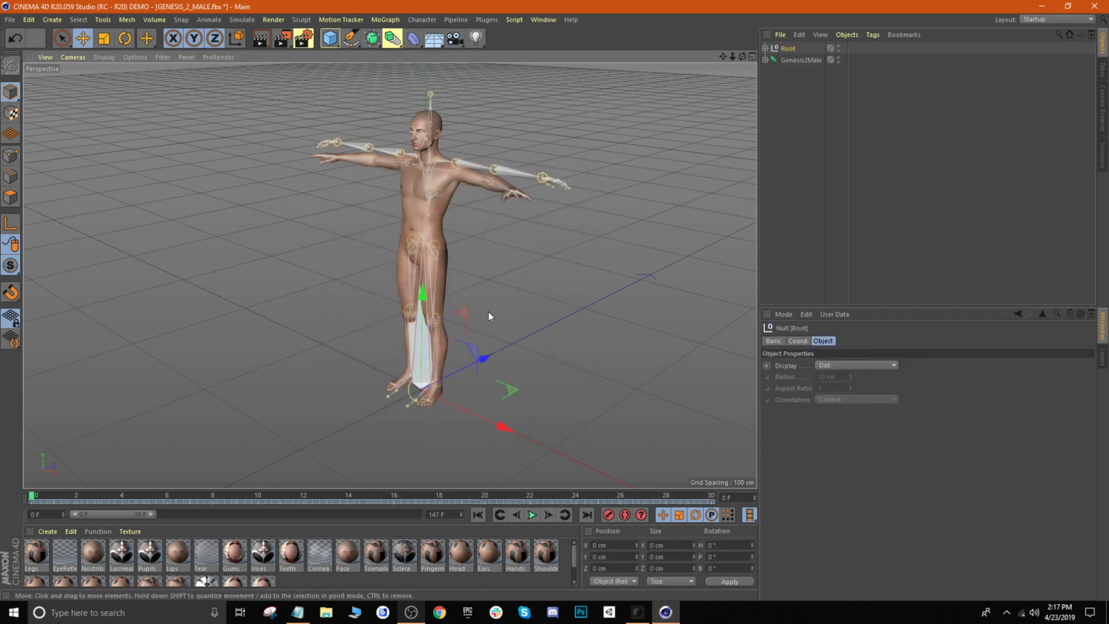
{"action": "left_click_drag", "start_coordinate": [490, 355], "coordinate": [384, 377]}
Extend the preview range to 147 frames, play and stop the walk, then return to frame 0
{"action": "mouse_move", "coordinate": [501, 302]}
{"action": "left_mouse_down", "text": "alt"}
{"action": "mouse_move", "coordinate": [547, 320]}
{"action": "mouse_move", "coordinate": [552, 309]}
{"action": "mouse_move", "coordinate": [466, 291]}
{"action": "mouse_move", "coordinate": [522, 301]}
{"action": "mouse_move", "coordinate": [512, 336]}
{"action": "mouse_move", "coordinate": [495, 269]}
{"action": "mouse_move", "coordinate": [490, 316]}
{"action": "left_mouse_up", "text": "alt"}
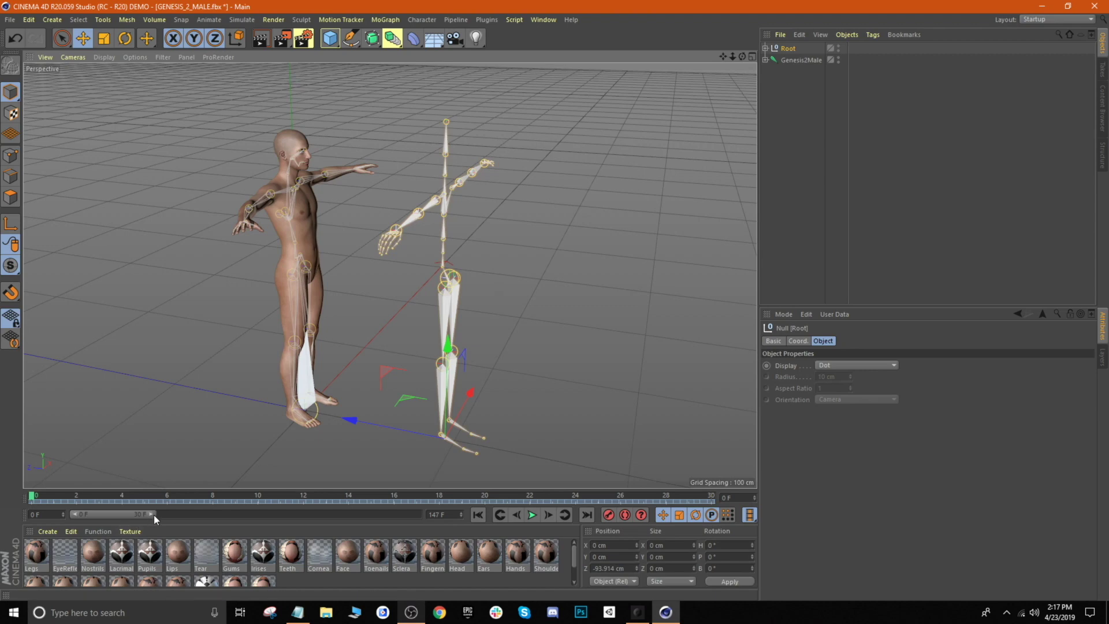
{"action": "left_click_drag", "start_coordinate": [154, 515], "coordinate": [518, 521]}
{"action": "left_click", "coordinate": [535, 518]}
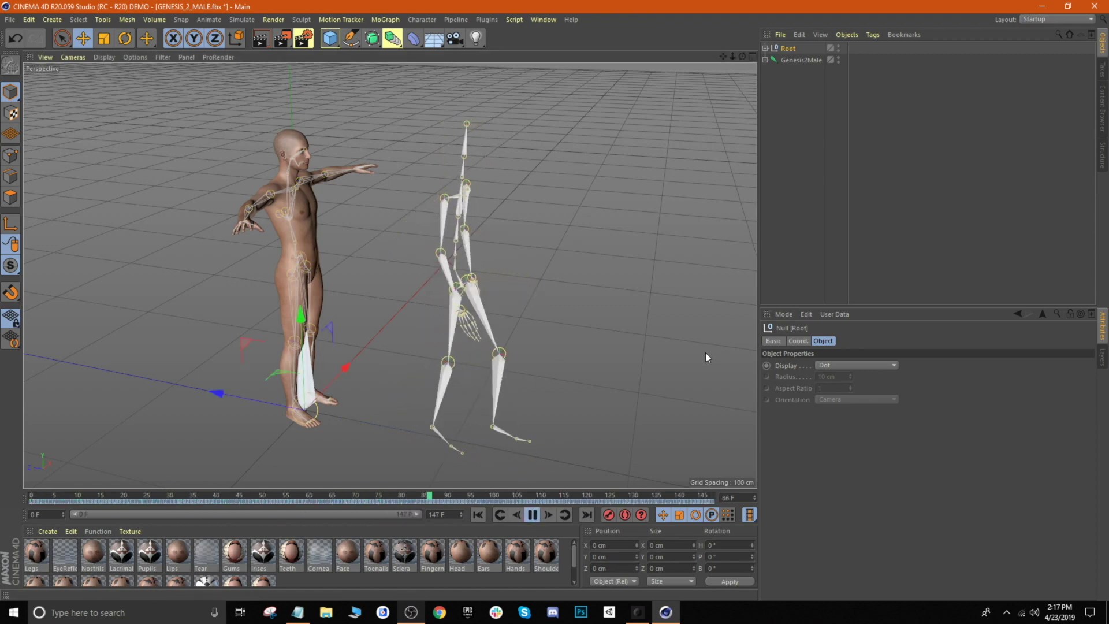
{"action": "left_click", "coordinate": [539, 515]}
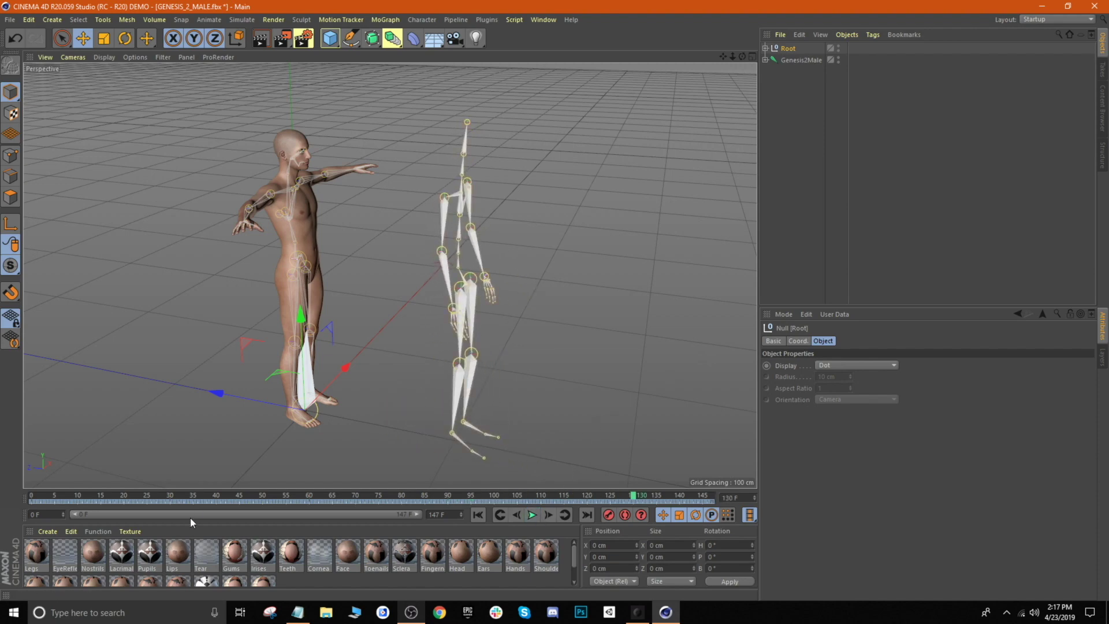
{"action": "left_click_drag", "start_coordinate": [62, 498], "coordinate": [32, 498]}
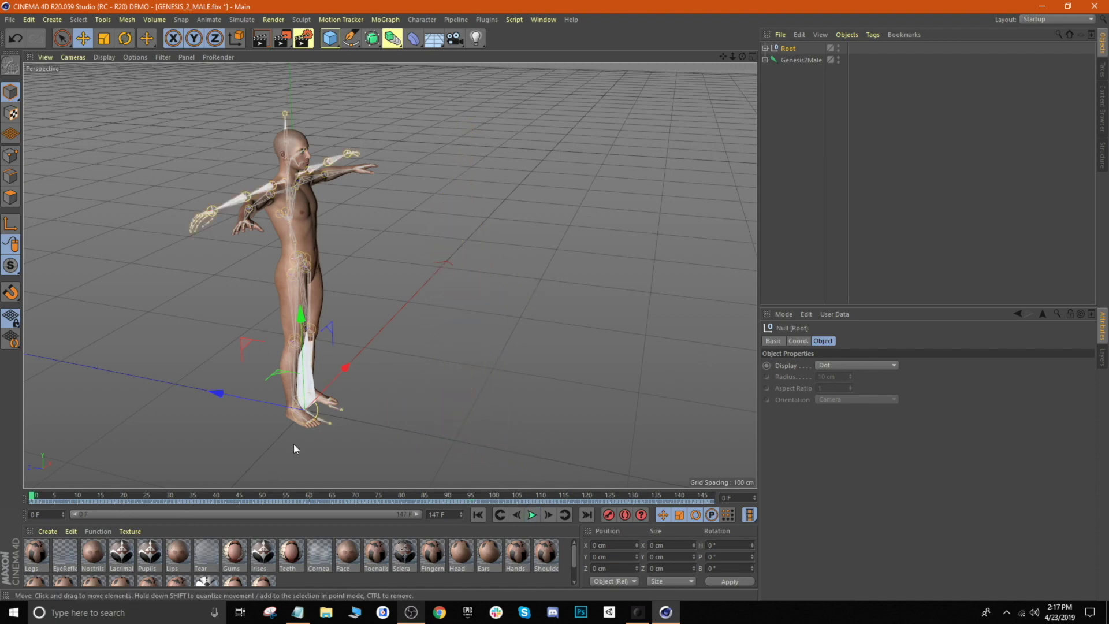
Move the Root skeleton along Z beside Genesis2Male and check the placement from several angles
{"action": "left_click_drag", "start_coordinate": [234, 384], "coordinate": [321, 398]}
{"action": "left_click_drag", "start_coordinate": [543, 346], "coordinate": [379, 179], "text": "alt"}
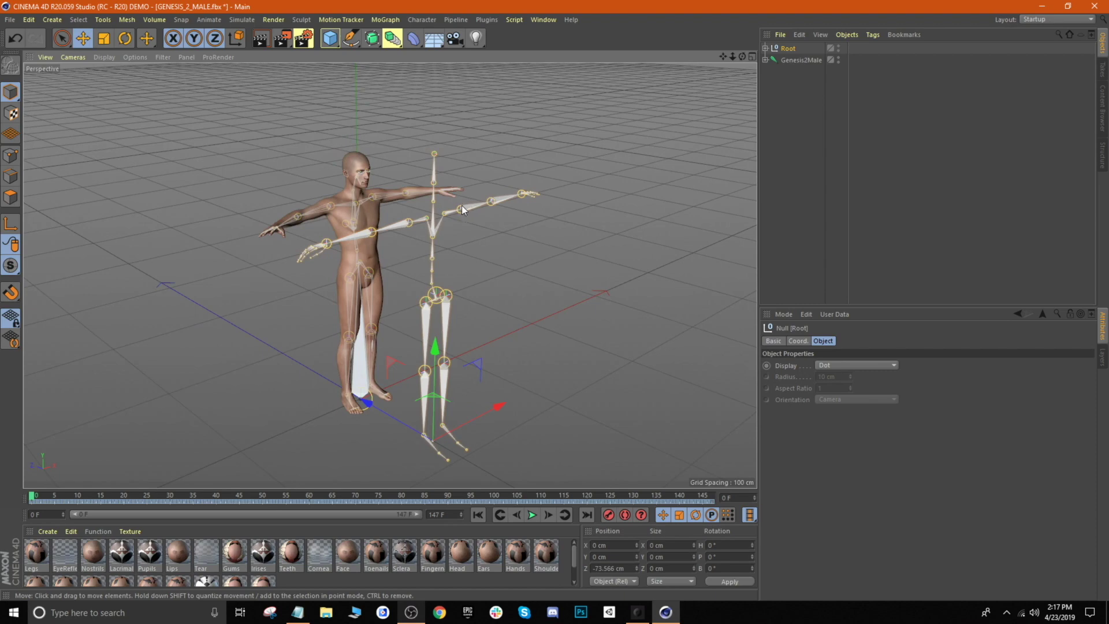
{"action": "scroll", "coordinate": [378, 281], "scroll_direction": "up", "scroll_amount": 5}
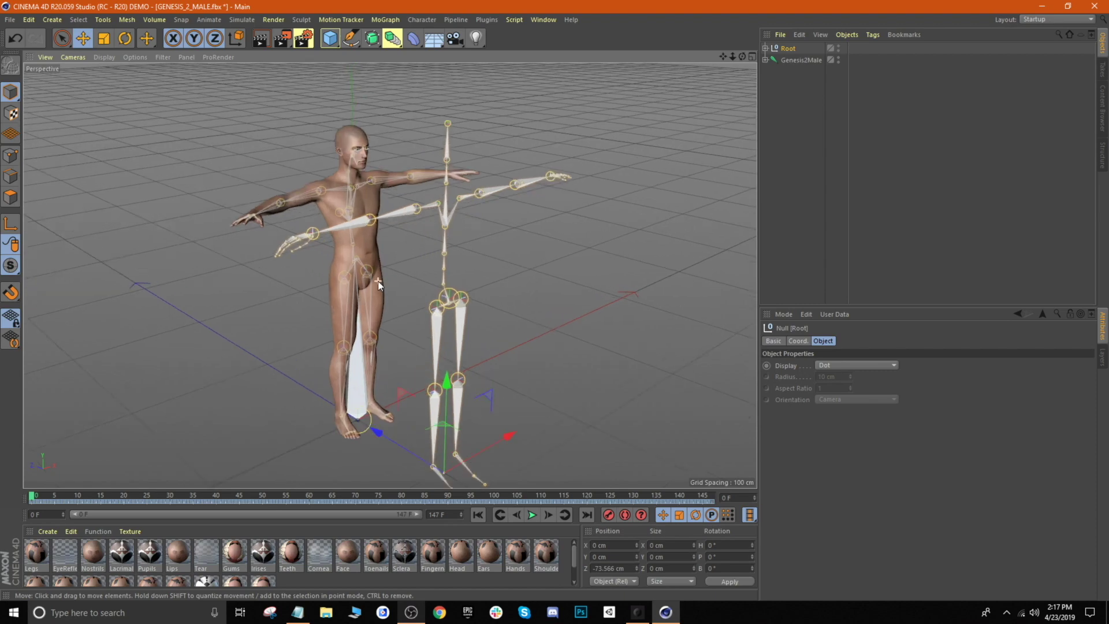
{"action": "mouse_move", "coordinate": [452, 278]}
{"action": "left_mouse_down", "text": "alt"}
{"action": "mouse_move", "coordinate": [474, 258]}
{"action": "mouse_move", "coordinate": [441, 270]}
{"action": "mouse_move", "coordinate": [469, 283]}
{"action": "mouse_move", "coordinate": [433, 245]}
{"action": "mouse_move", "coordinate": [347, 258]}
{"action": "mouse_move", "coordinate": [444, 276]}
{"action": "left_mouse_up", "text": "alt"}
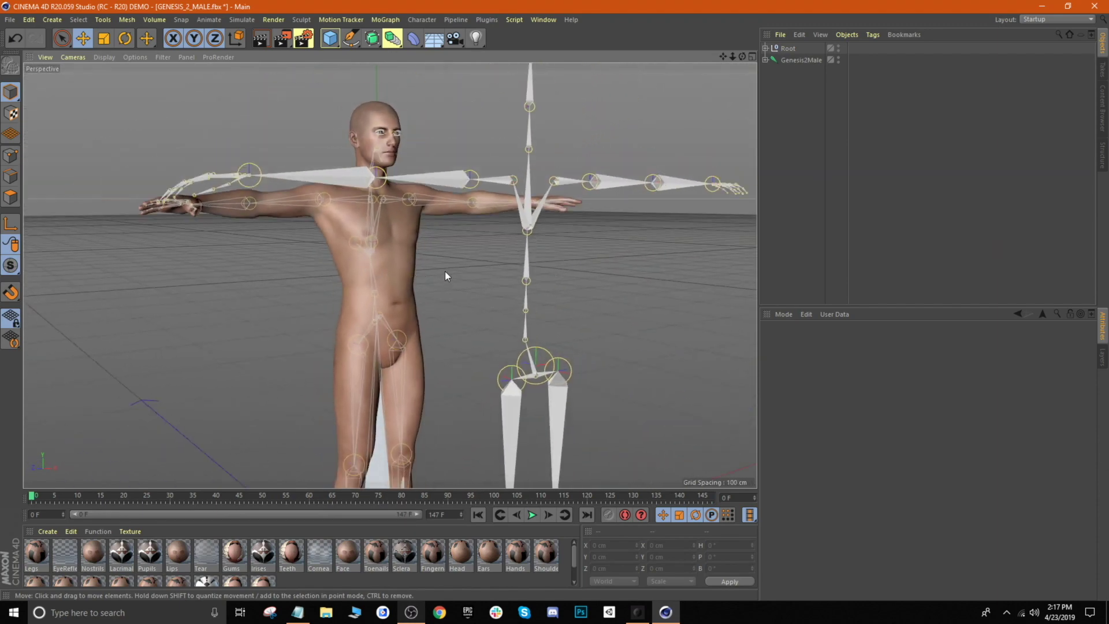
{"action": "left_click_drag", "start_coordinate": [502, 310], "coordinate": [526, 330], "text": "alt"}
{"action": "scroll", "coordinate": [526, 331], "scroll_direction": "up", "scroll_amount": 3}
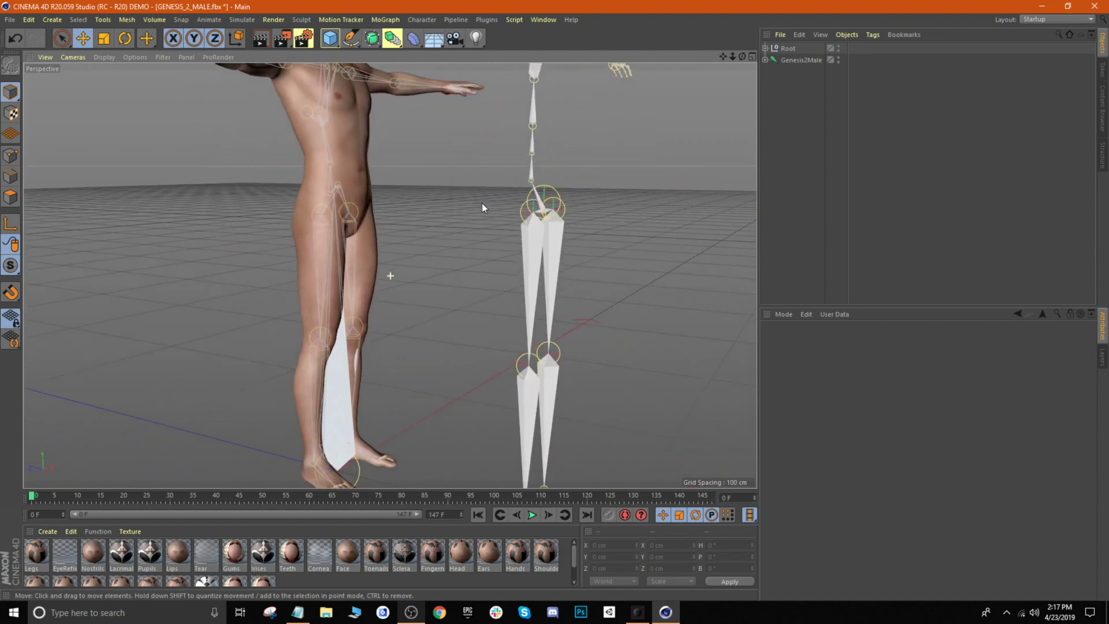
{"action": "mouse_move", "coordinate": [483, 207]}
{"action": "left_mouse_down", "text": "alt"}
{"action": "mouse_move", "coordinate": [415, 198]}
{"action": "mouse_move", "coordinate": [376, 210]}
{"action": "mouse_move", "coordinate": [391, 234]}
{"action": "mouse_move", "coordinate": [443, 201]}
{"action": "mouse_move", "coordinate": [503, 206]}
{"action": "left_mouse_up", "text": "alt"}
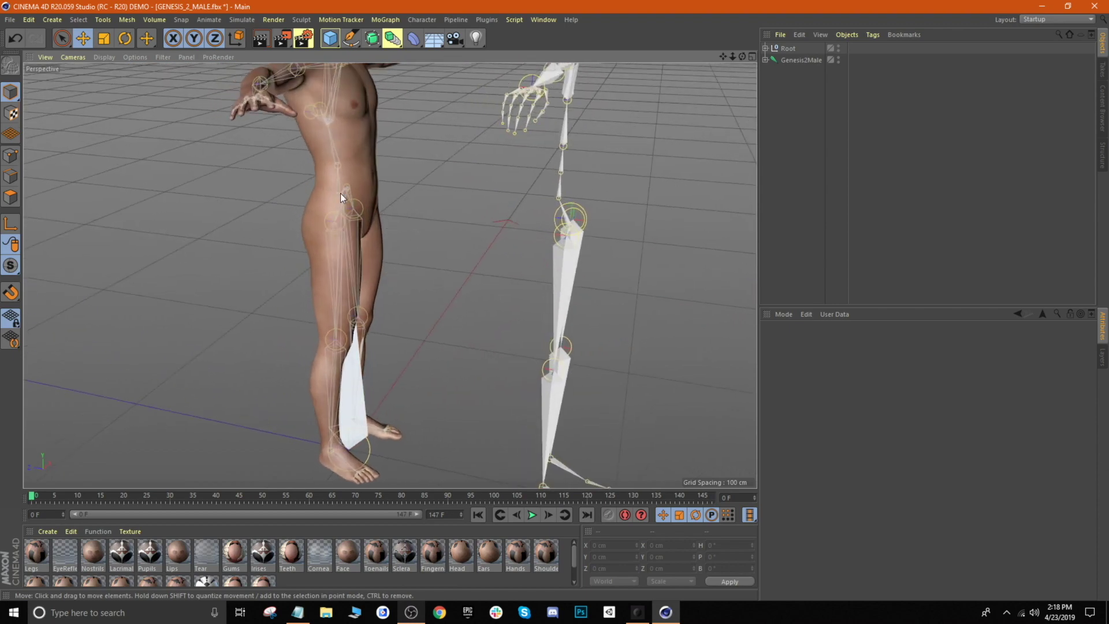
{"action": "left_click_drag", "start_coordinate": [425, 206], "coordinate": [412, 187], "text": "alt"}
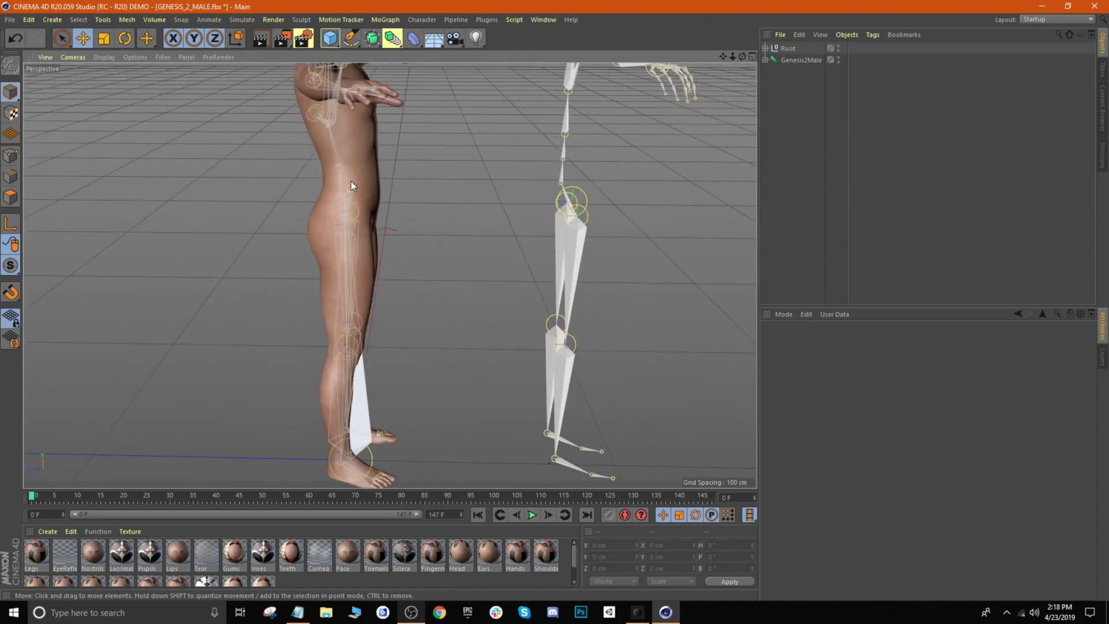
{"action": "left_click_drag", "start_coordinate": [461, 174], "coordinate": [305, 154], "text": "alt"}
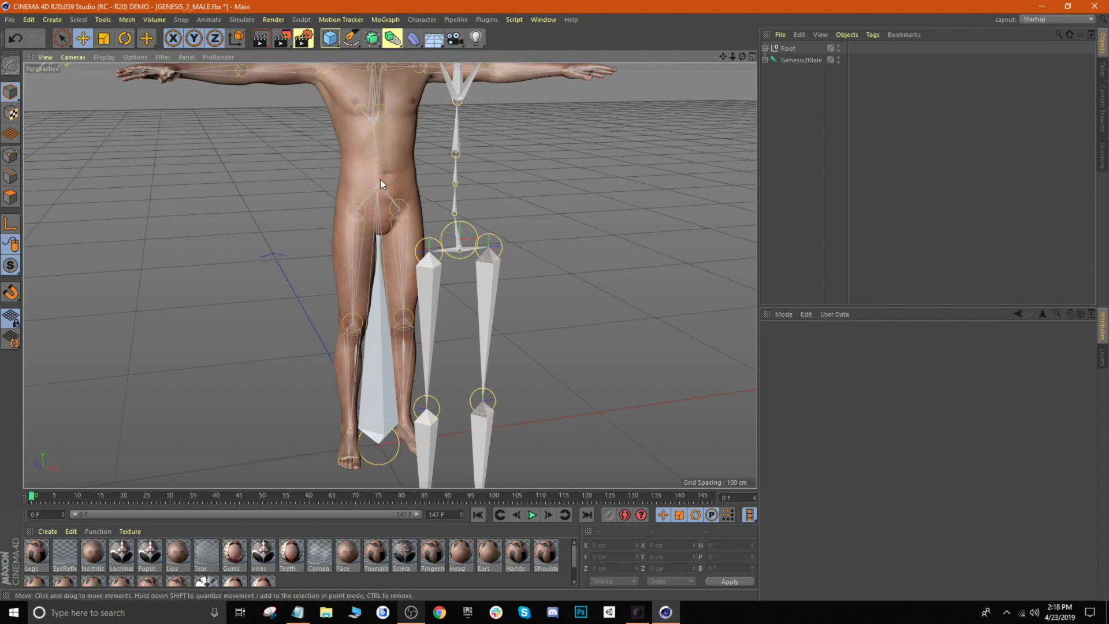
{"action": "left_click_drag", "start_coordinate": [490, 217], "coordinate": [738, 161], "text": "alt"}
{"action": "scroll", "coordinate": [560, 250], "scroll_direction": "down", "scroll_amount": 5}
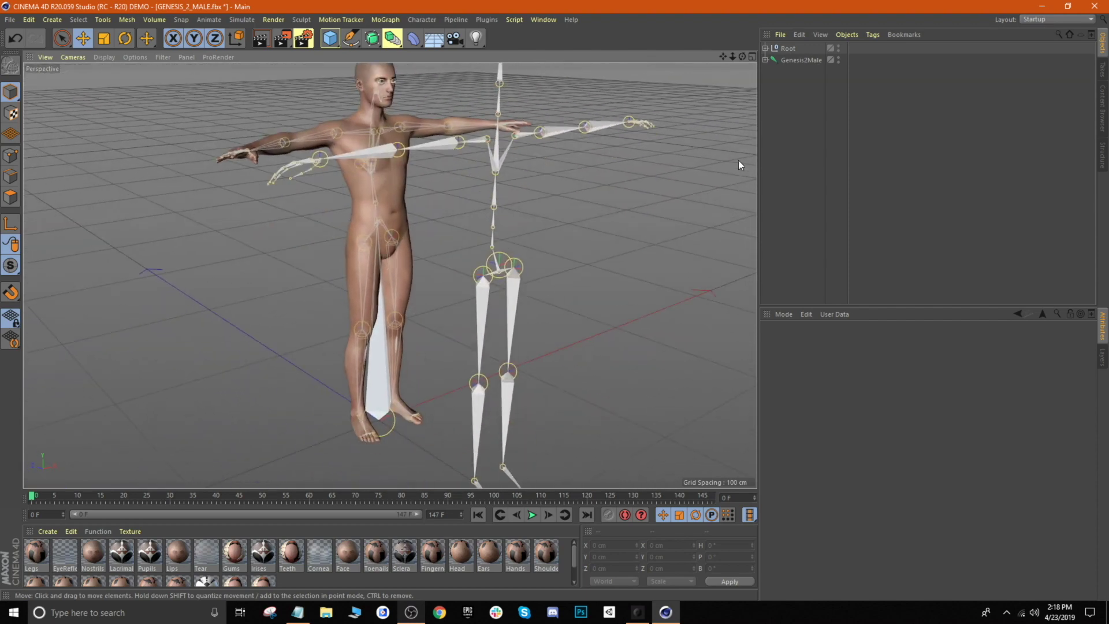
Unparent hip from Genesis2Male to top level and Select Children to grab its 80 joints
{"action": "left_click", "coordinate": [766, 59]}
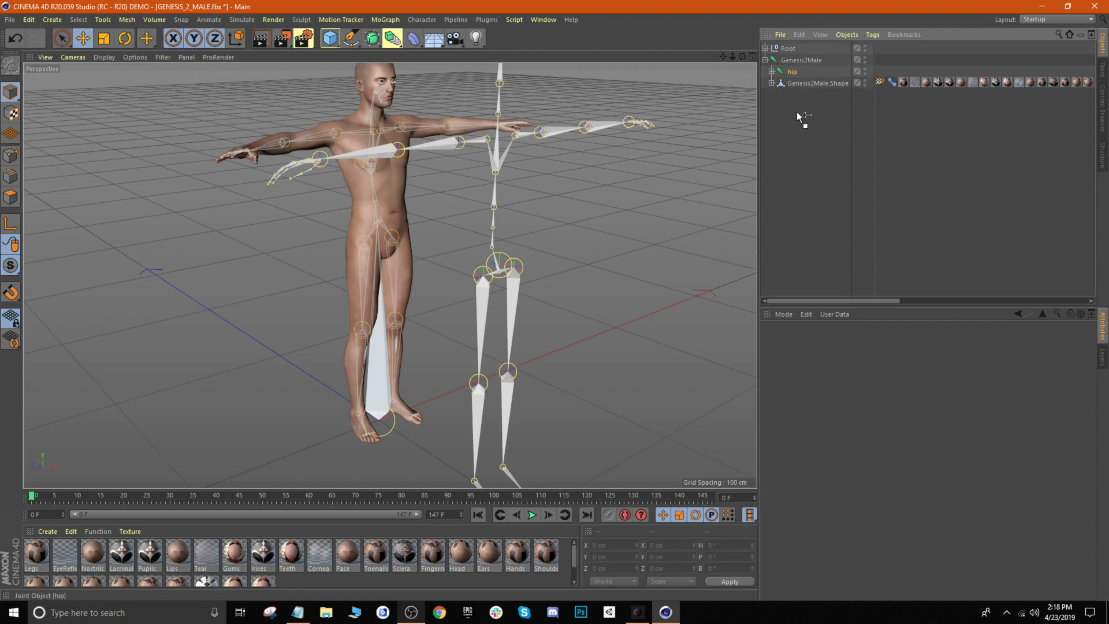
{"action": "left_click_drag", "start_coordinate": [797, 115], "coordinate": [797, 116]}
{"action": "left_click", "coordinate": [765, 60]}
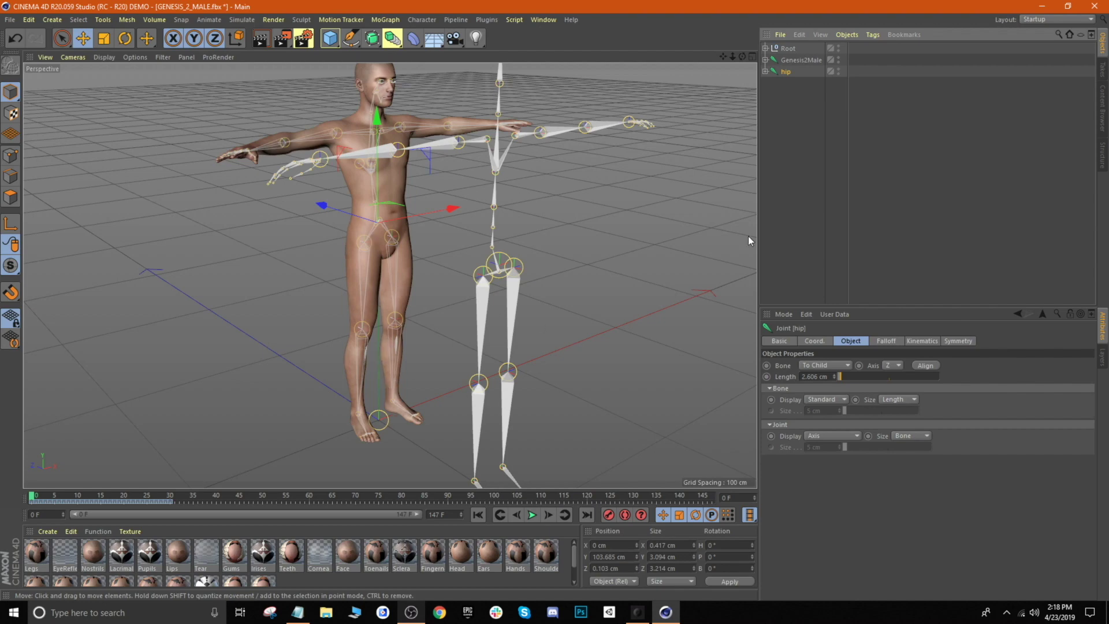
{"action": "right_click", "coordinate": [786, 73]}
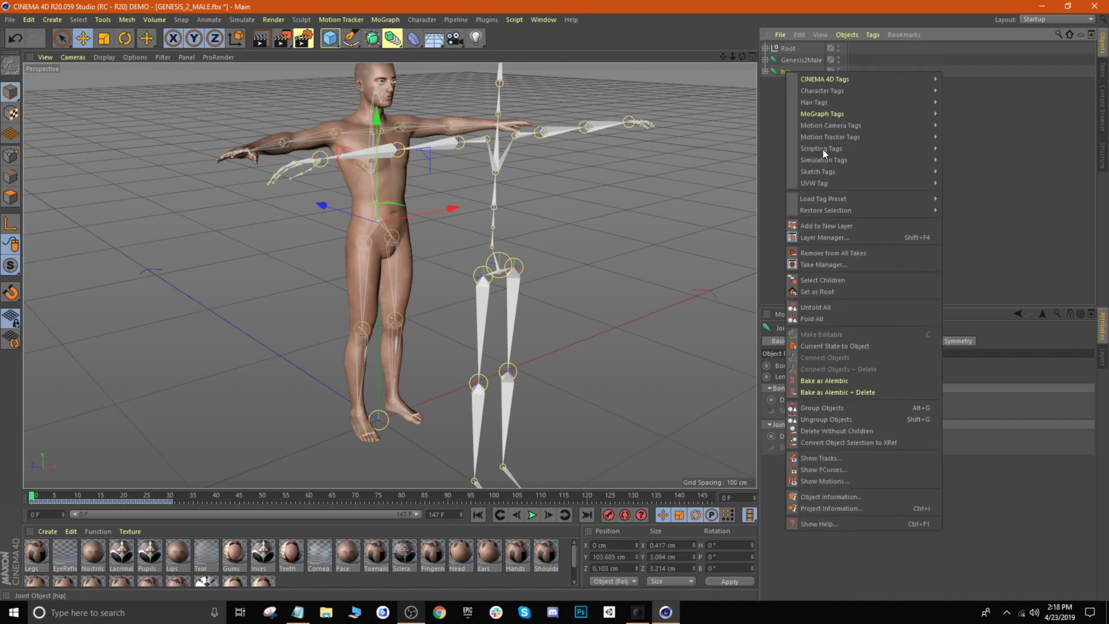
{"action": "left_click", "coordinate": [845, 280]}
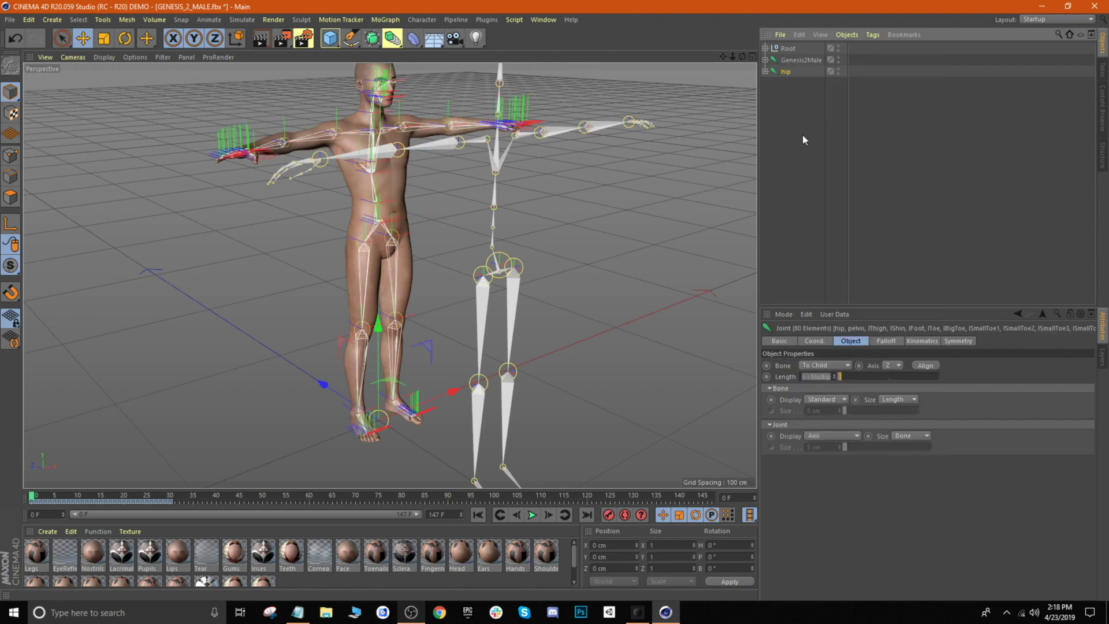
Add the selected hip joint chain to a new layer, show the Layers list, and deselect
{"action": "right_click", "coordinate": [788, 72]}
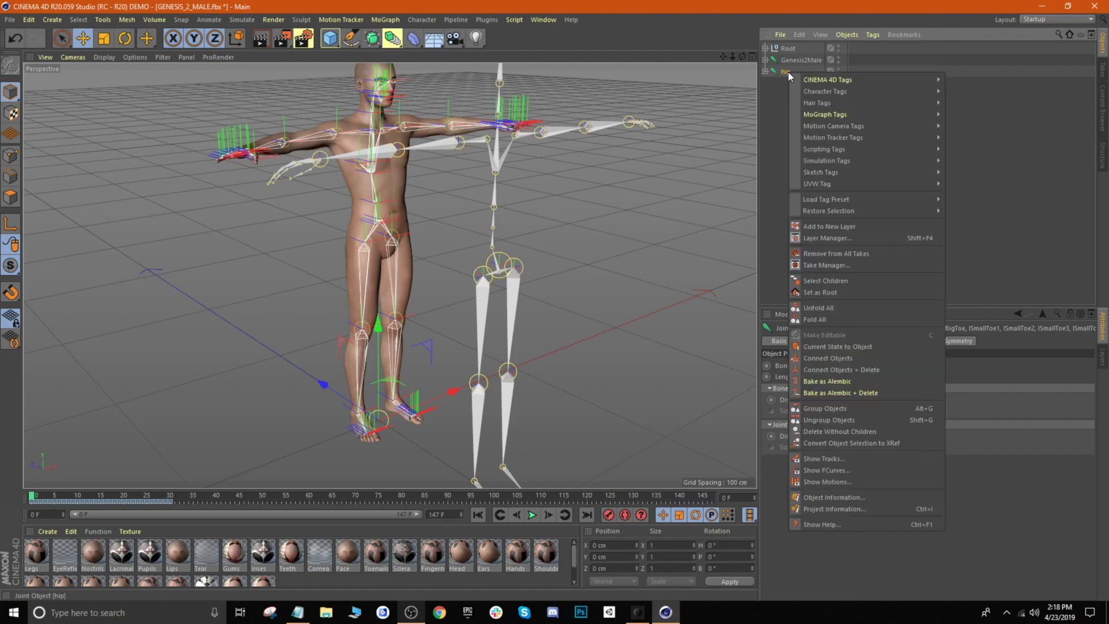
{"action": "left_click", "coordinate": [860, 226]}
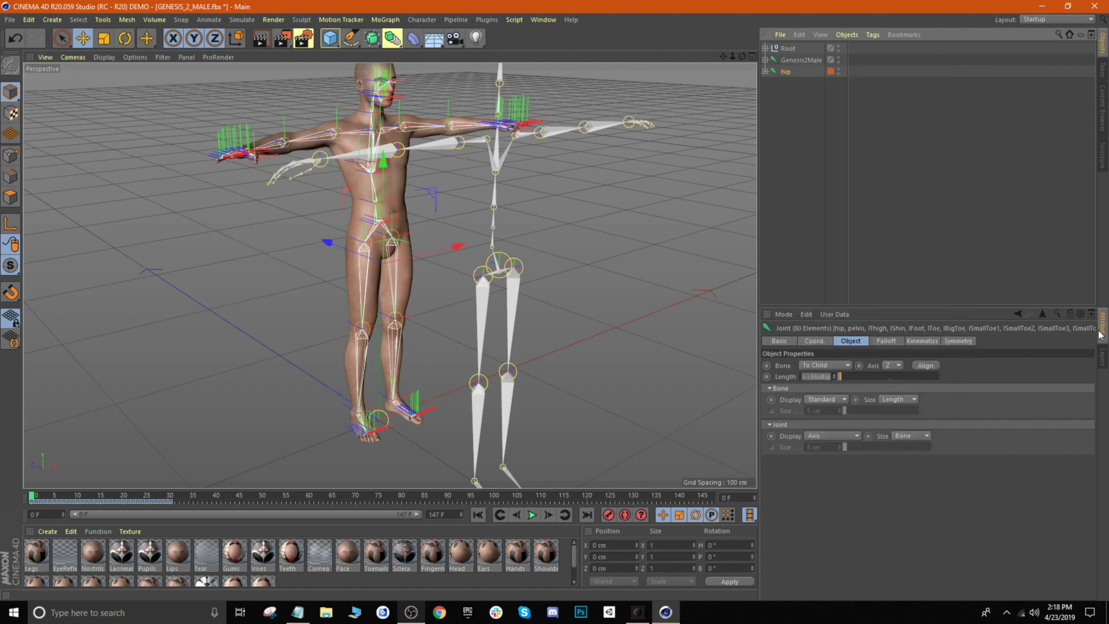
{"action": "left_click", "coordinate": [1103, 361]}
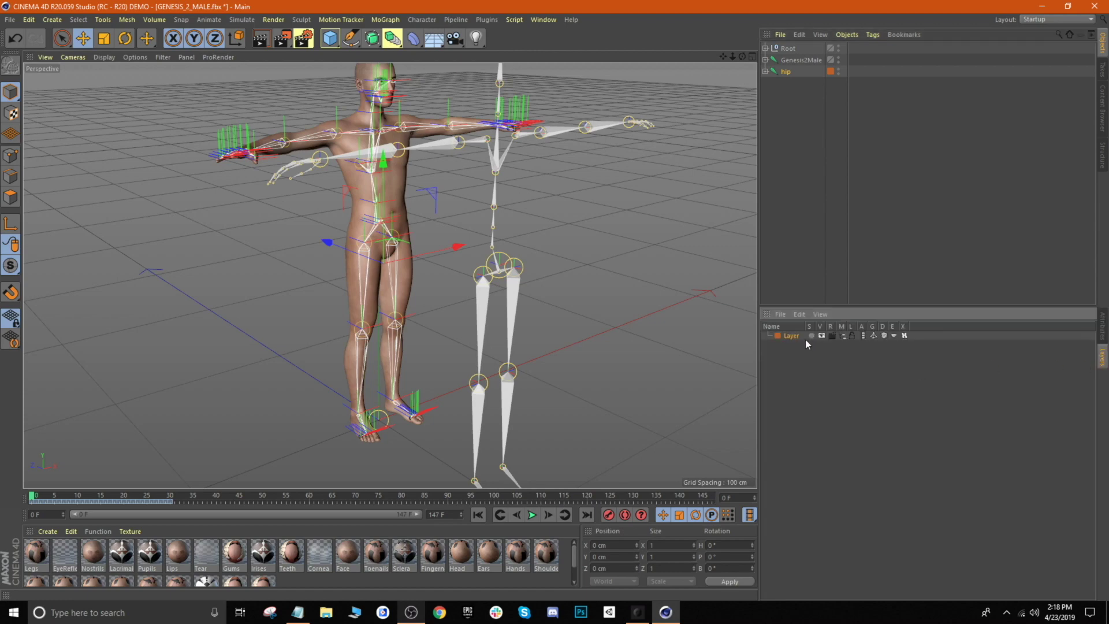
{"action": "left_click", "coordinate": [751, 304]}
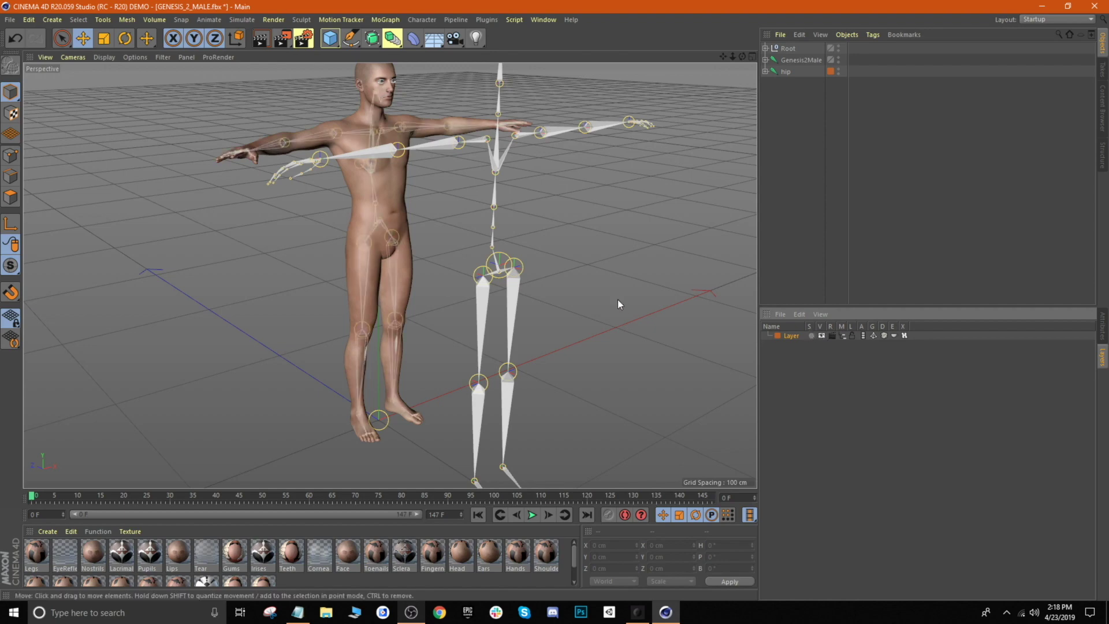
Orbit the perspective view around Genesis2Male and the Root walk skeleton
{"action": "mouse_move", "coordinate": [573, 245]}
{"action": "left_mouse_down", "text": "alt"}
{"action": "mouse_move", "coordinate": [618, 248]}
{"action": "mouse_move", "coordinate": [612, 268]}
{"action": "mouse_move", "coordinate": [630, 275]}
{"action": "mouse_move", "coordinate": [589, 230]}
{"action": "mouse_move", "coordinate": [624, 208]}
{"action": "mouse_move", "coordinate": [575, 202]}
{"action": "mouse_move", "coordinate": [622, 244]}
{"action": "mouse_move", "coordinate": [608, 221]}
{"action": "mouse_move", "coordinate": [598, 251]}
{"action": "mouse_move", "coordinate": [585, 250]}
{"action": "left_mouse_up", "text": "alt"}
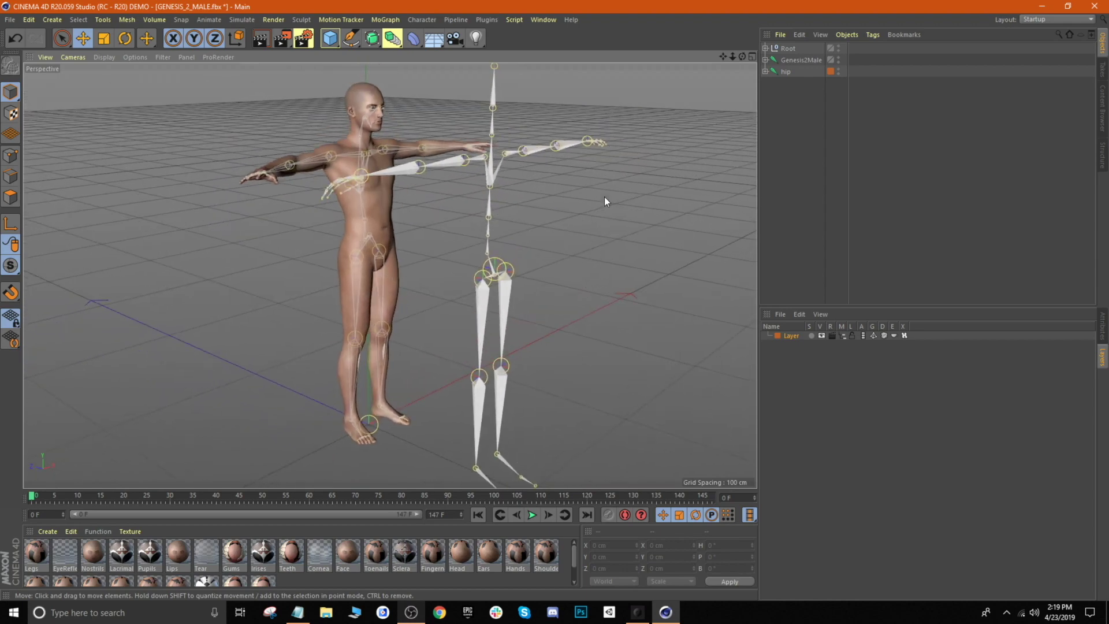
{"action": "left_click_drag", "start_coordinate": [616, 287], "coordinate": [575, 239], "text": "alt"}
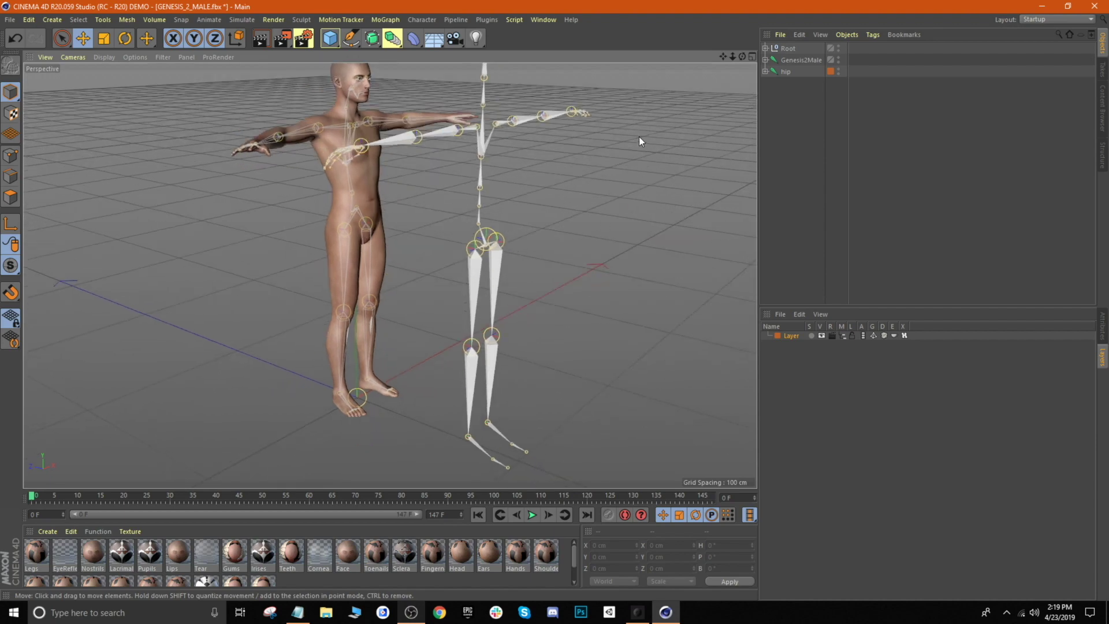
{"action": "left_click_drag", "start_coordinate": [678, 121], "coordinate": [657, 162], "text": "alt"}
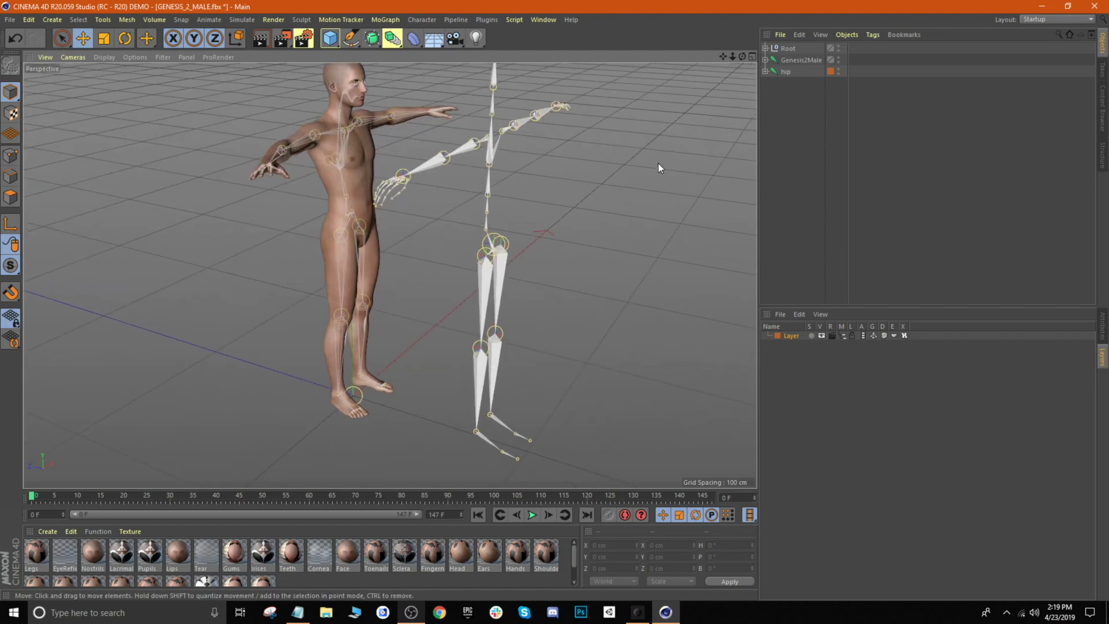
Add a Constraint tag to hip, enable PSR, and expand its PSR Offset settings
{"action": "left_click", "coordinate": [766, 71]}
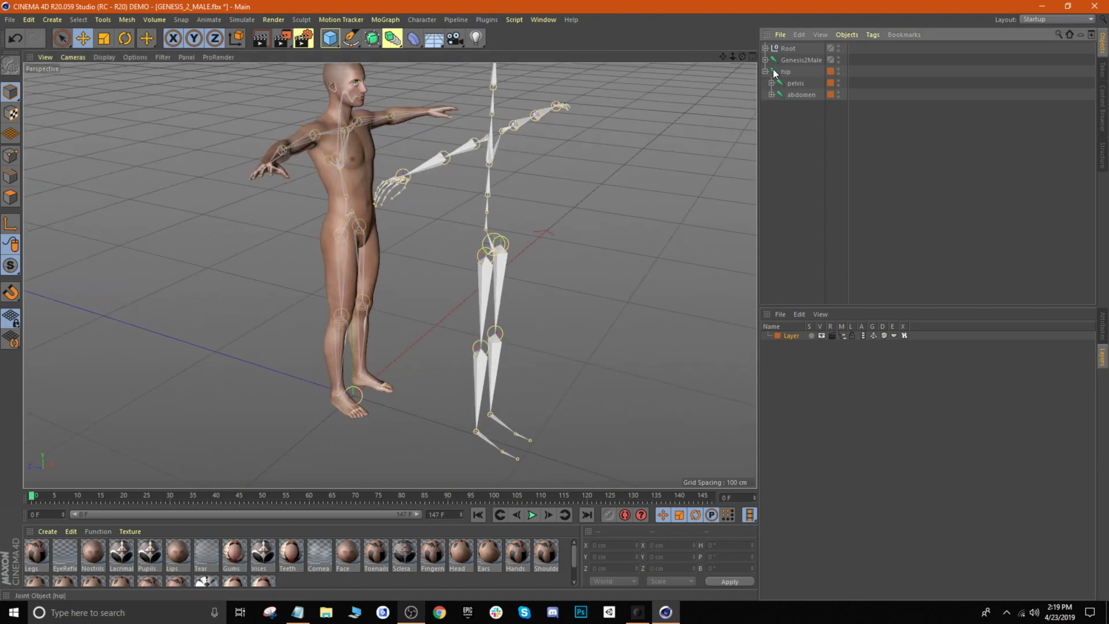
{"action": "left_click", "coordinate": [785, 72]}
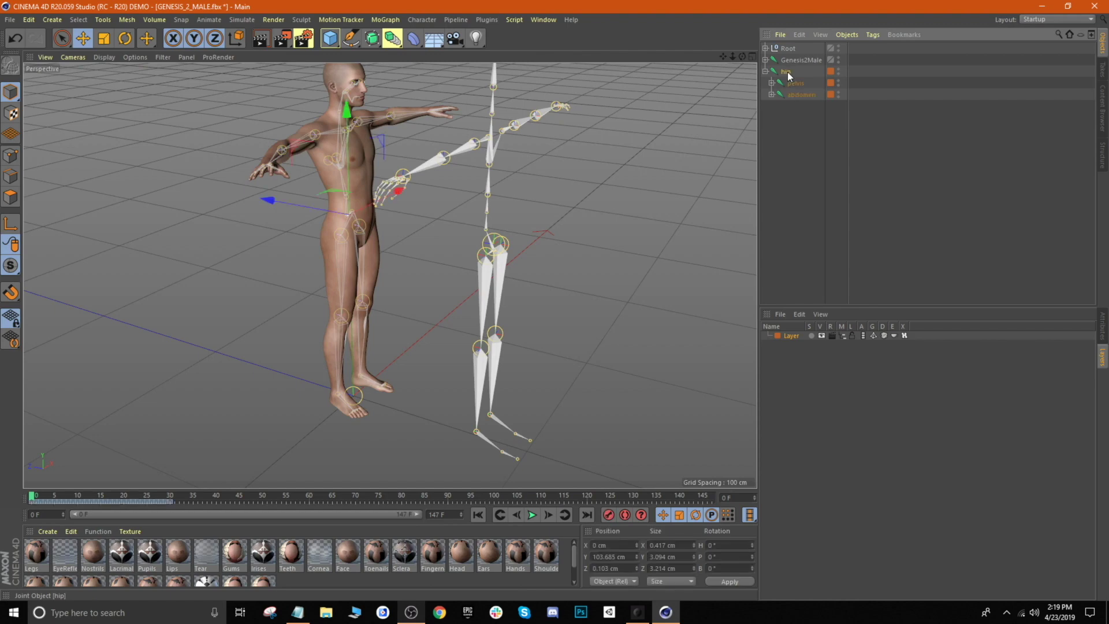
{"action": "right_click", "coordinate": [789, 74]}
{"action": "mouse_move", "coordinate": [844, 89]}
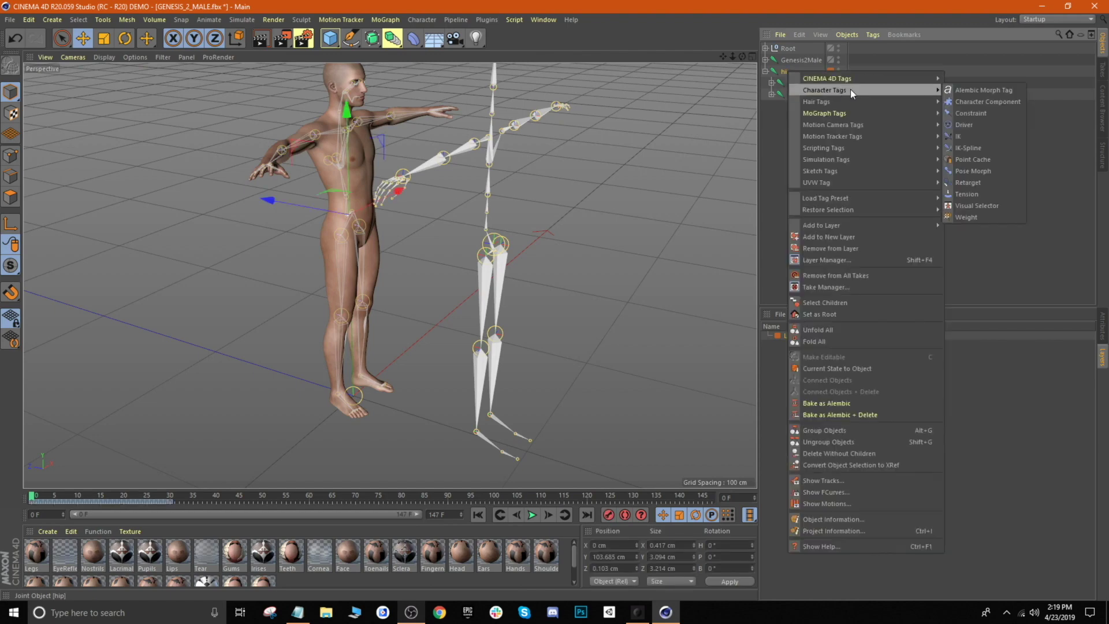
{"action": "left_click", "coordinate": [976, 113]}
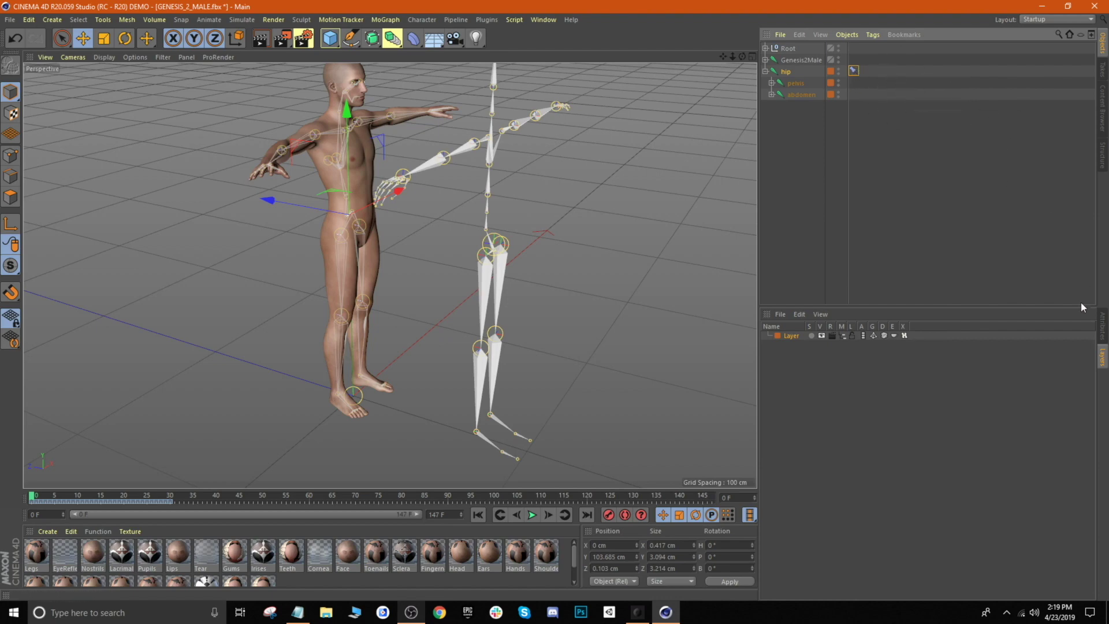
{"action": "left_click", "coordinate": [1103, 330]}
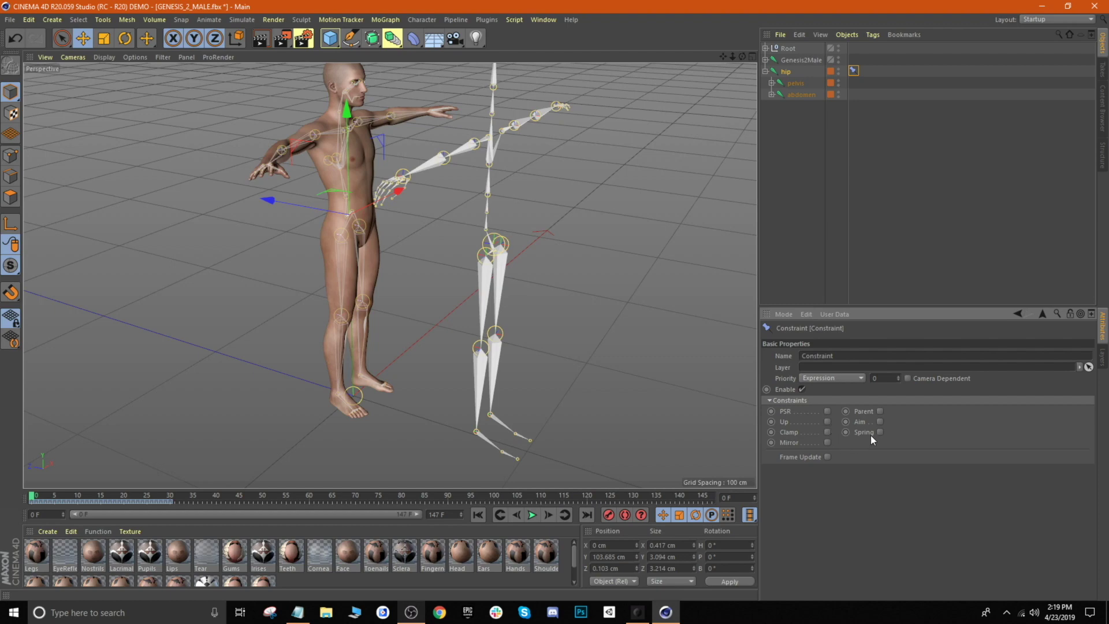
{"action": "left_click", "coordinate": [828, 412]}
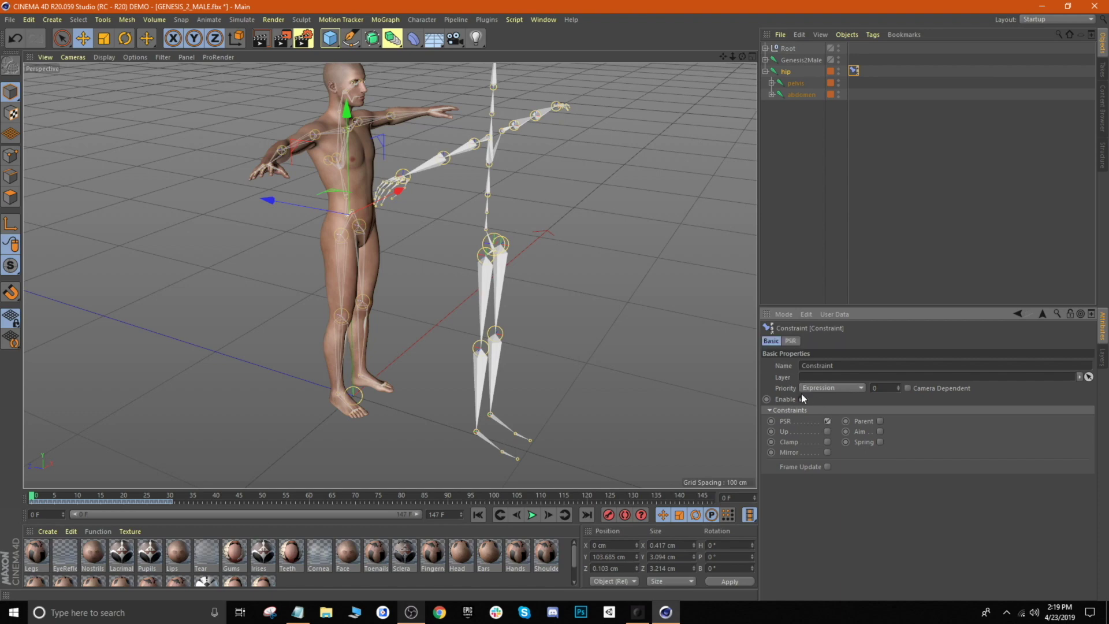
{"action": "left_click", "coordinate": [792, 342]}
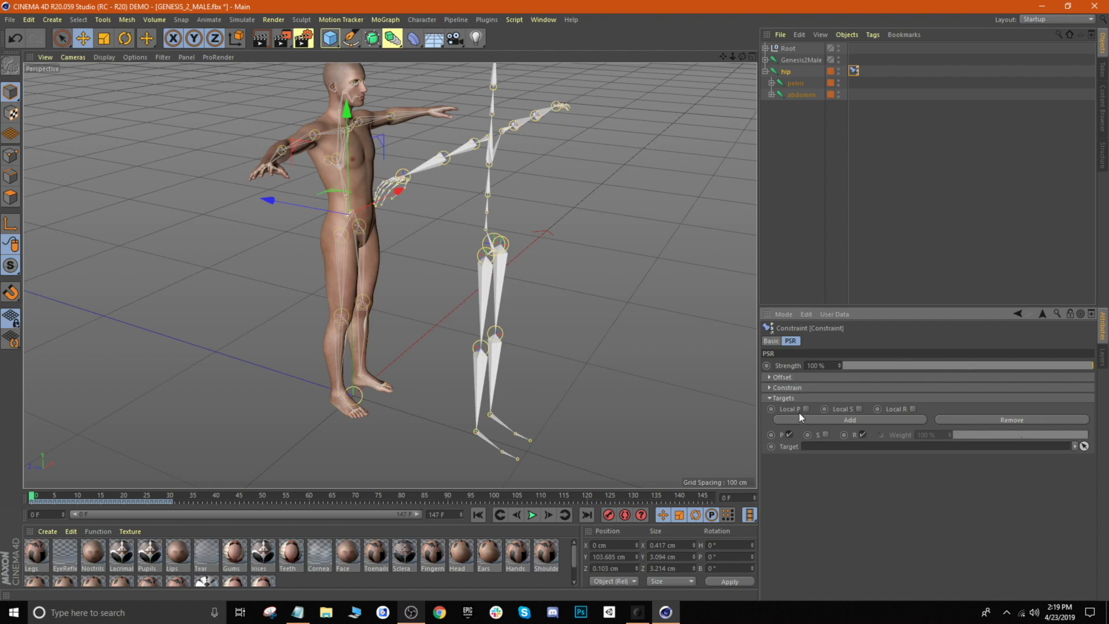
{"action": "left_click", "coordinate": [772, 379]}
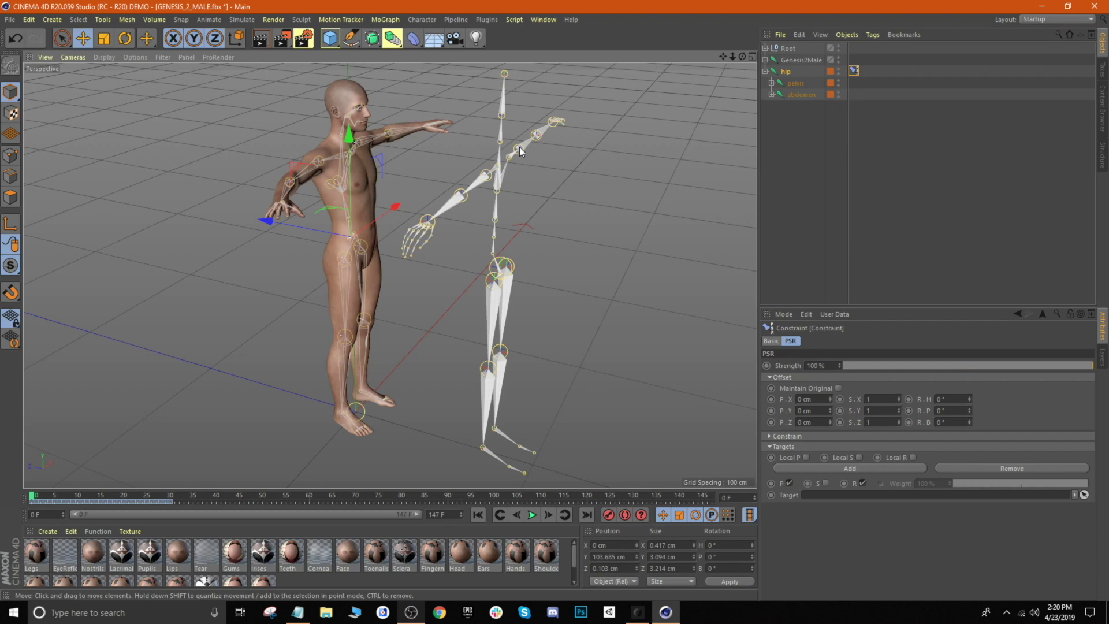
Turn on Maintain Original and set the Rokoko Hips joint as the hip constraint's Target
{"action": "left_click", "coordinate": [838, 388]}
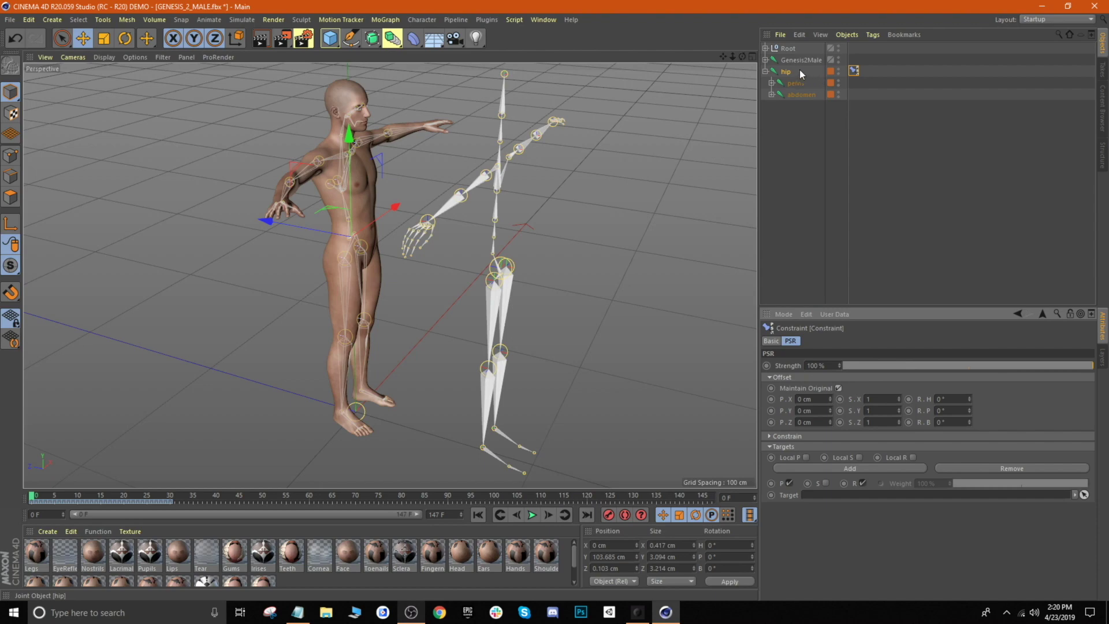
{"action": "left_click", "coordinate": [765, 48]}
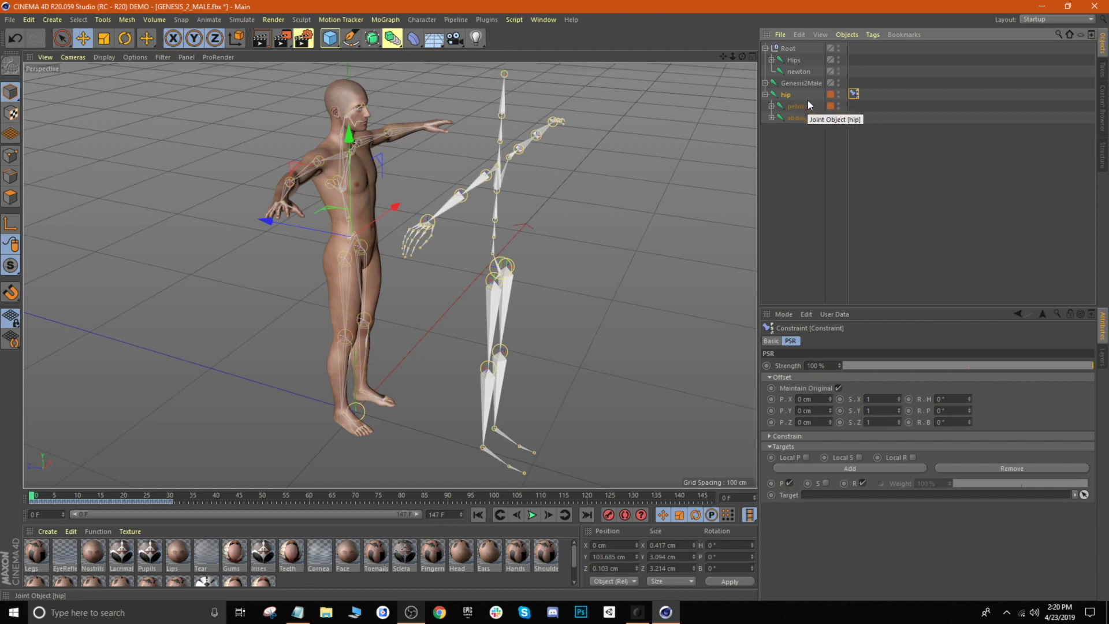
{"action": "left_click_drag", "start_coordinate": [794, 60], "coordinate": [822, 495]}
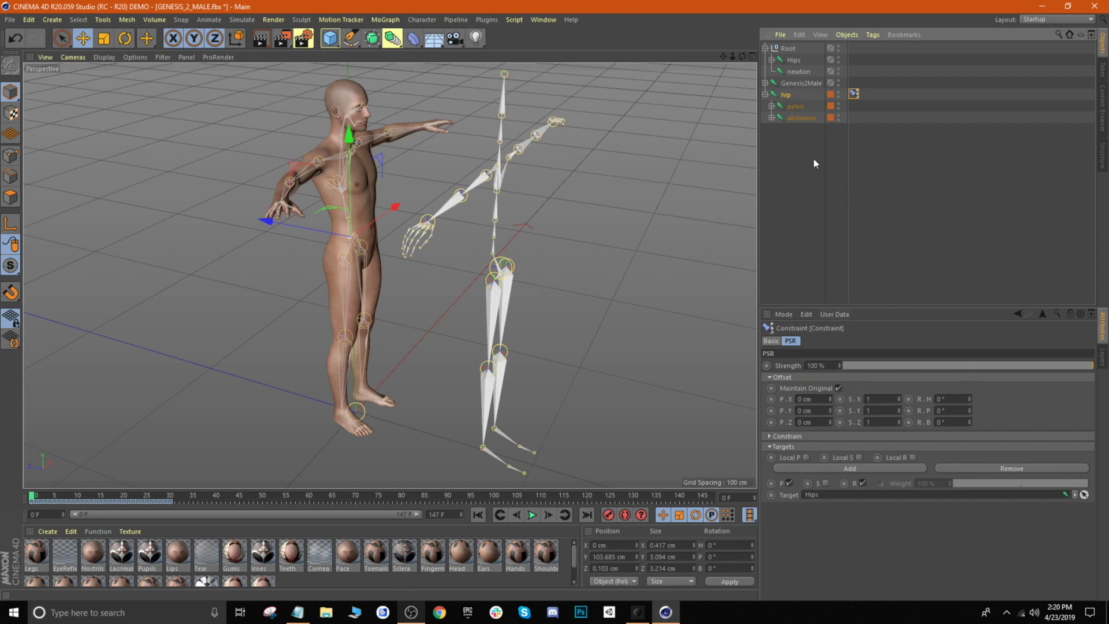
{"action": "left_click", "coordinate": [772, 60]}
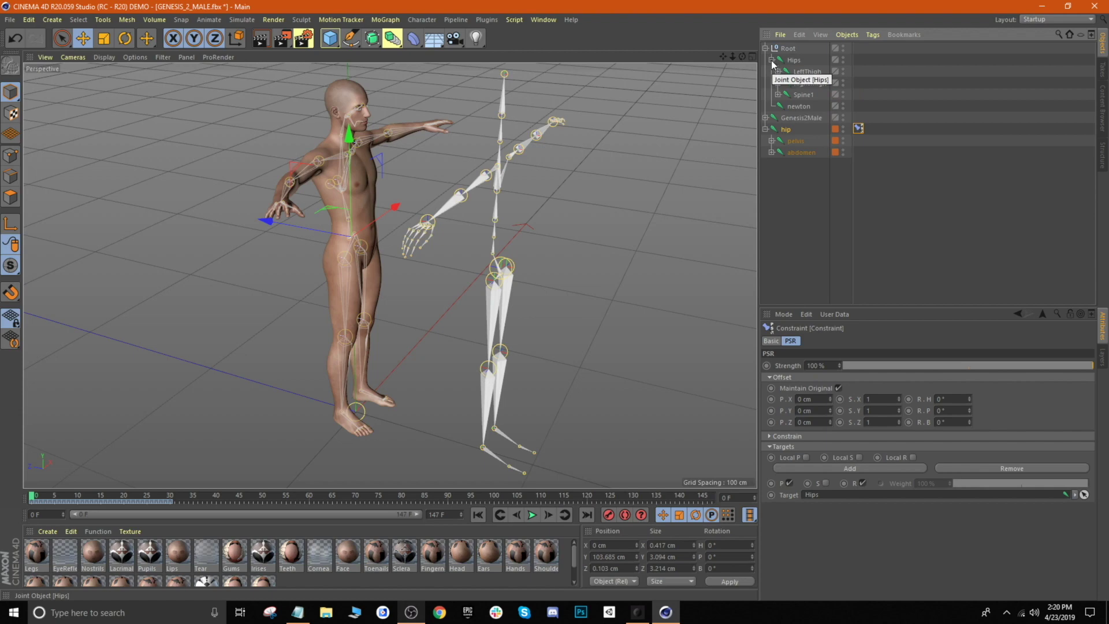
{"action": "left_click", "coordinate": [772, 141]}
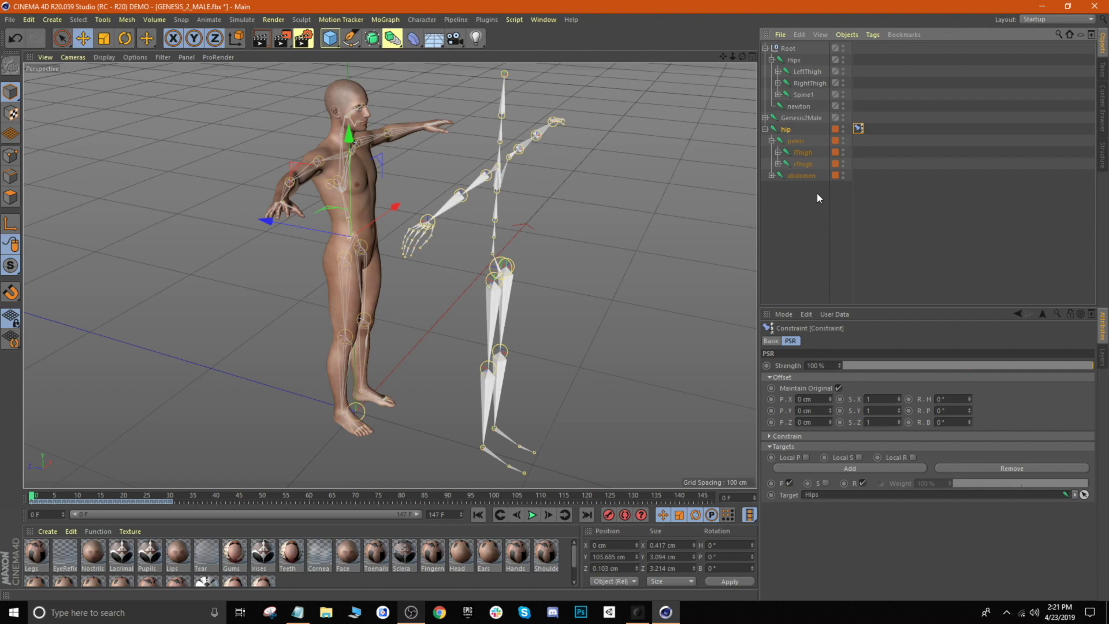
Add Constraint tags to lThigh, lShin and lFoot, targeting lThigh to LeftThigh with PSR on
{"action": "right_click", "coordinate": [792, 152]}
{"action": "left_click", "coordinate": [982, 148]}
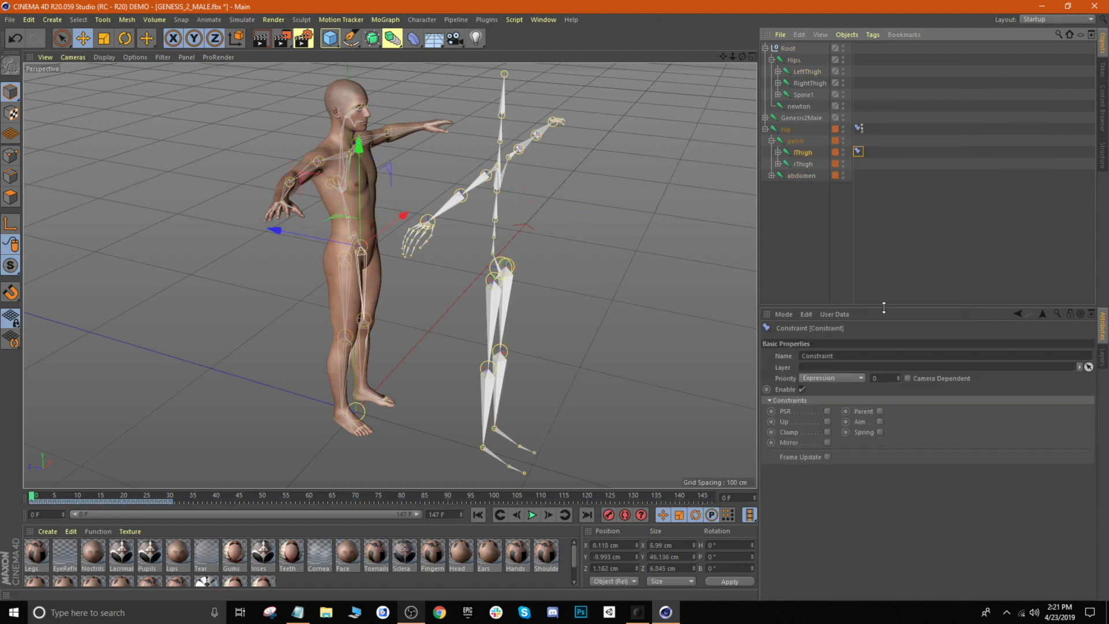
{"action": "left_click", "coordinate": [804, 70]}
{"action": "left_click", "coordinate": [778, 152]}
{"action": "right_click", "coordinate": [805, 164]}
{"action": "left_click", "coordinate": [991, 157]}
{"action": "left_click", "coordinate": [790, 341]}
{"action": "left_click", "coordinate": [778, 71]}
{"action": "left_click", "coordinate": [785, 175]}
{"action": "right_click", "coordinate": [813, 187]}
{"action": "left_click", "coordinate": [1010, 140]}
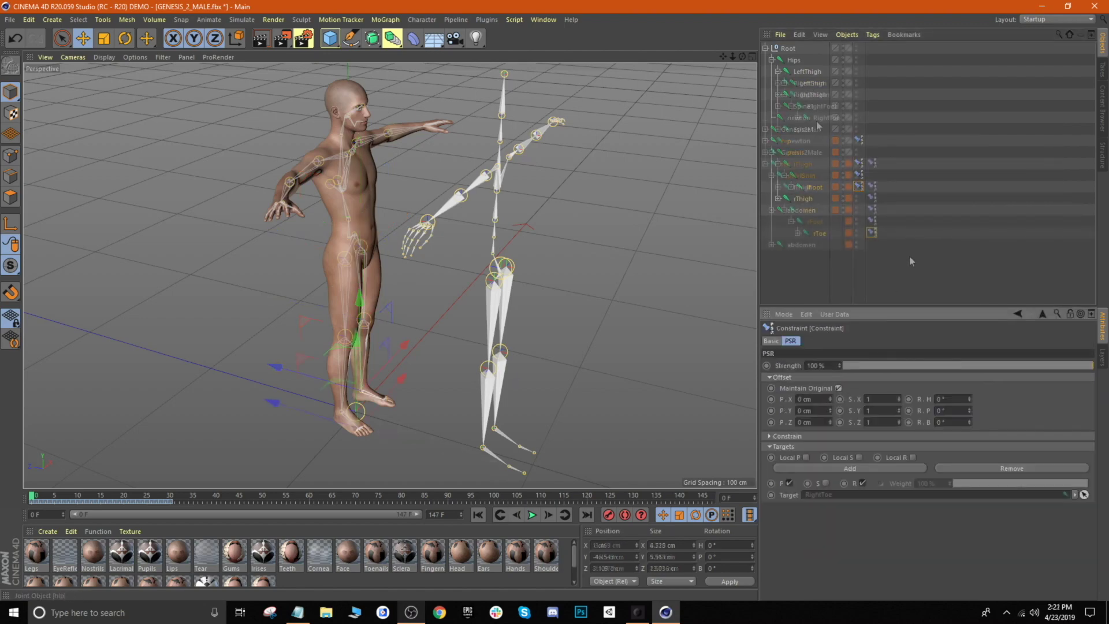
Constrain the pelvis joint to the Rokoko Hips joint
{"action": "left_click", "coordinate": [778, 186]}
{"action": "left_click", "coordinate": [800, 176]}
{"action": "right_click", "coordinate": [800, 176]}
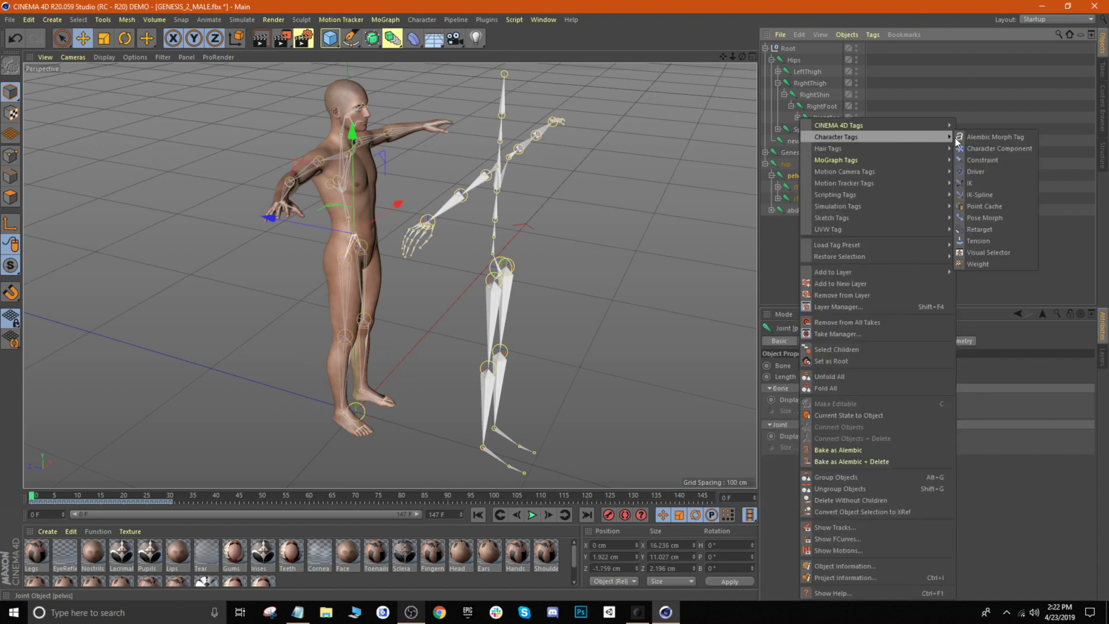
{"action": "left_click", "coordinate": [993, 152]}
{"action": "left_click_drag", "start_coordinate": [794, 60], "coordinate": [837, 495]}
{"action": "left_click", "coordinate": [772, 175]}
Constrain abdomen and abdomen2 with PSR, and set LeftForeArm as lForeArm's target
{"action": "left_click", "coordinate": [797, 186]}
{"action": "right_click", "coordinate": [798, 187]}
{"action": "left_click", "coordinate": [993, 151]}
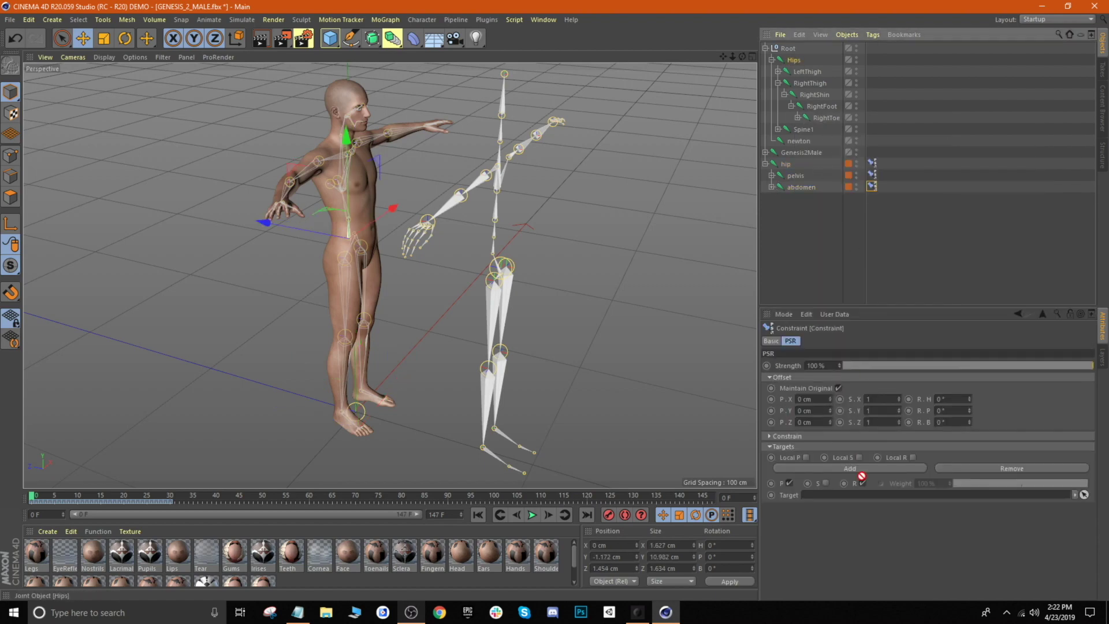
{"action": "left_click", "coordinate": [772, 187]}
{"action": "right_click", "coordinate": [809, 198]}
{"action": "left_click", "coordinate": [993, 151]}
{"action": "left_click", "coordinate": [827, 412]}
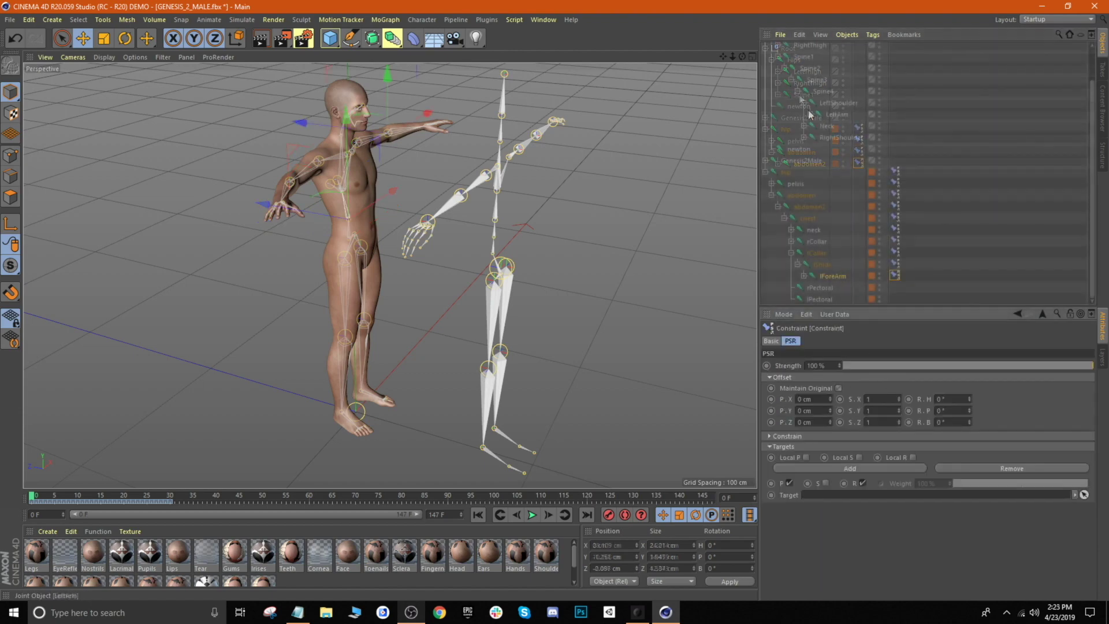
{"action": "left_click_drag", "start_coordinate": [849, 125], "coordinate": [820, 495]}
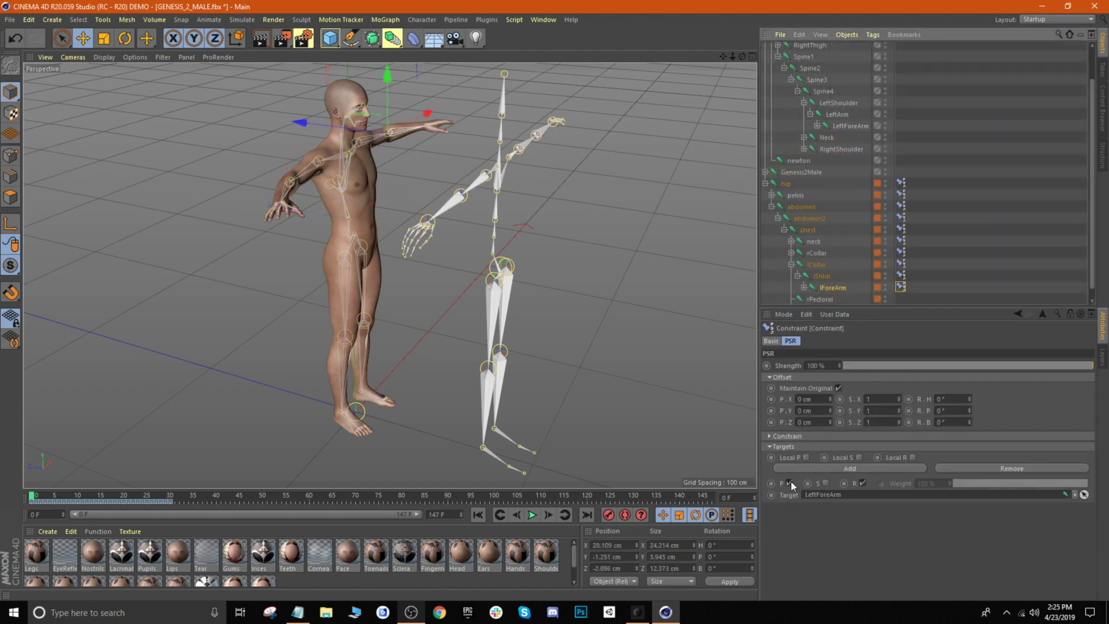
Constrain lHand to LeftHand with PSR on but position constraining switched off
{"action": "right_click", "coordinate": [816, 290]}
{"action": "mouse_move", "coordinate": [931, 136]}
{"action": "left_click", "coordinate": [1011, 159]}
{"action": "left_click", "coordinate": [858, 349]}
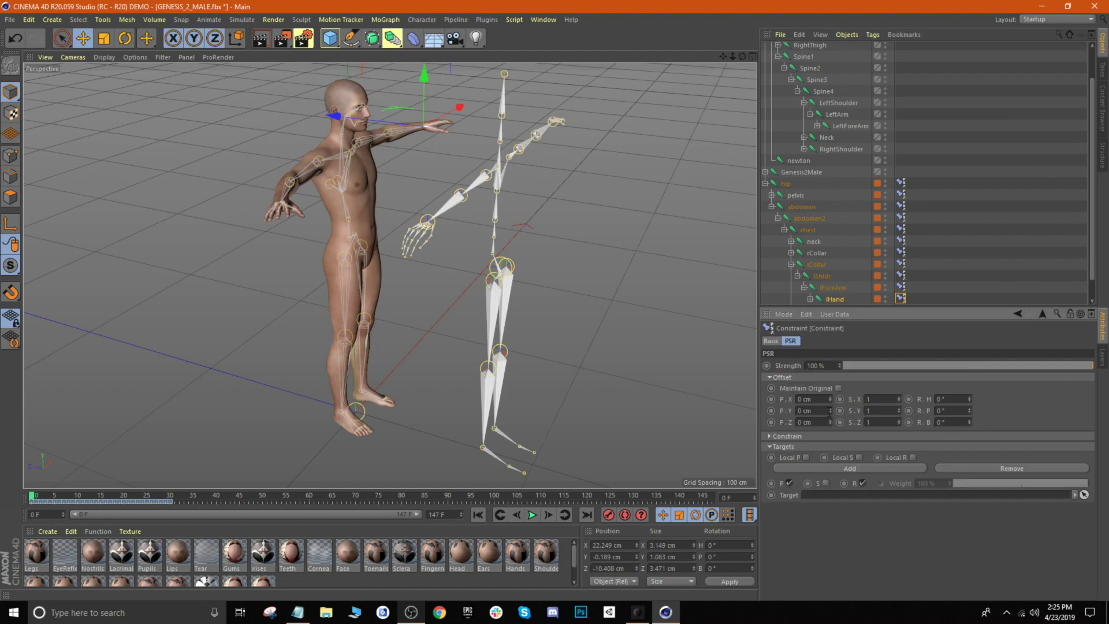
{"action": "left_click_drag", "start_coordinate": [848, 137], "coordinate": [887, 503]}
{"action": "left_click", "coordinate": [789, 483]}
{"action": "left_click", "coordinate": [791, 276]}
{"action": "left_click", "coordinate": [791, 276]}
{"action": "left_click", "coordinate": [791, 265]}
{"action": "scroll", "coordinate": [936, 239], "scroll_direction": "down", "scroll_amount": 2}
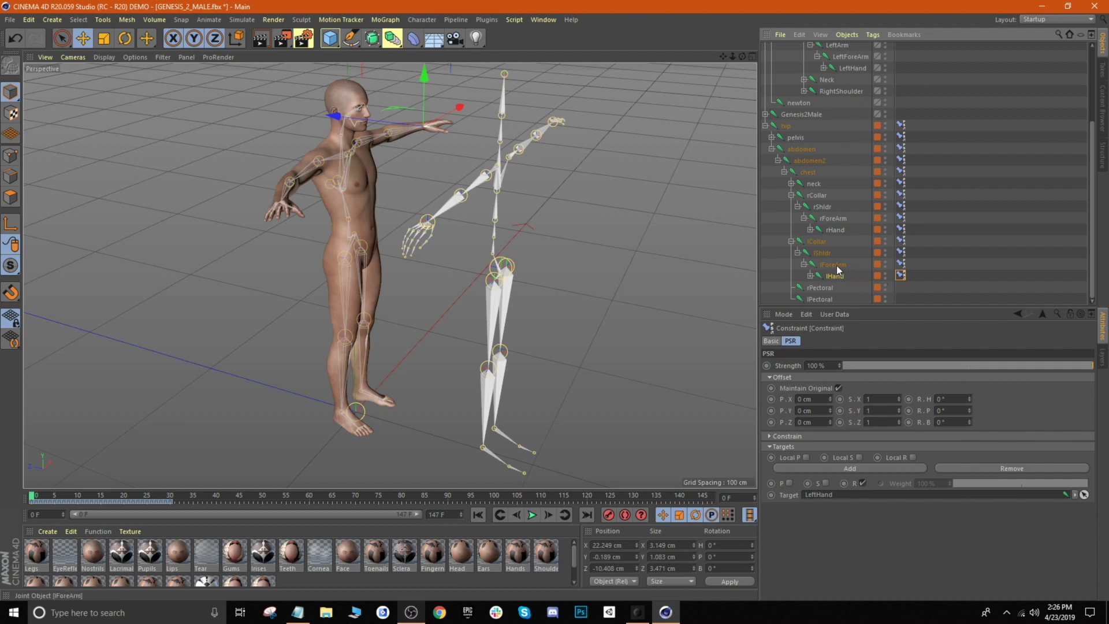
Untick P on the rHand Constraint tag for rotation only, then check rForeArm's RightForeArm target
{"action": "left_click", "coordinate": [900, 264]}
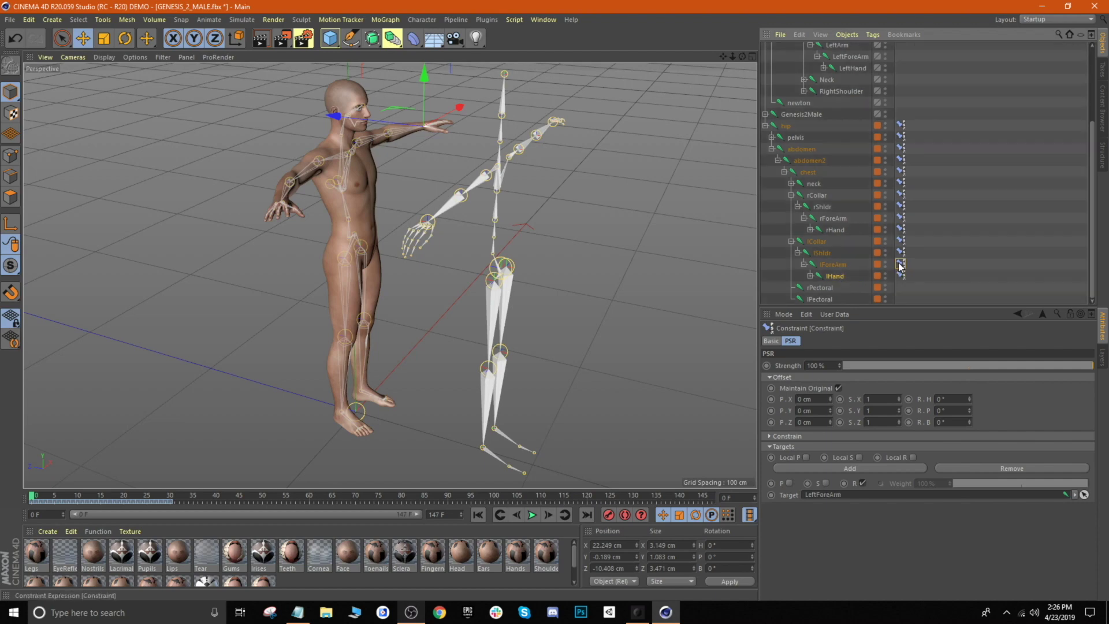
{"action": "left_click", "coordinate": [901, 230]}
{"action": "left_click", "coordinate": [789, 483]}
{"action": "left_click", "coordinate": [901, 218]}
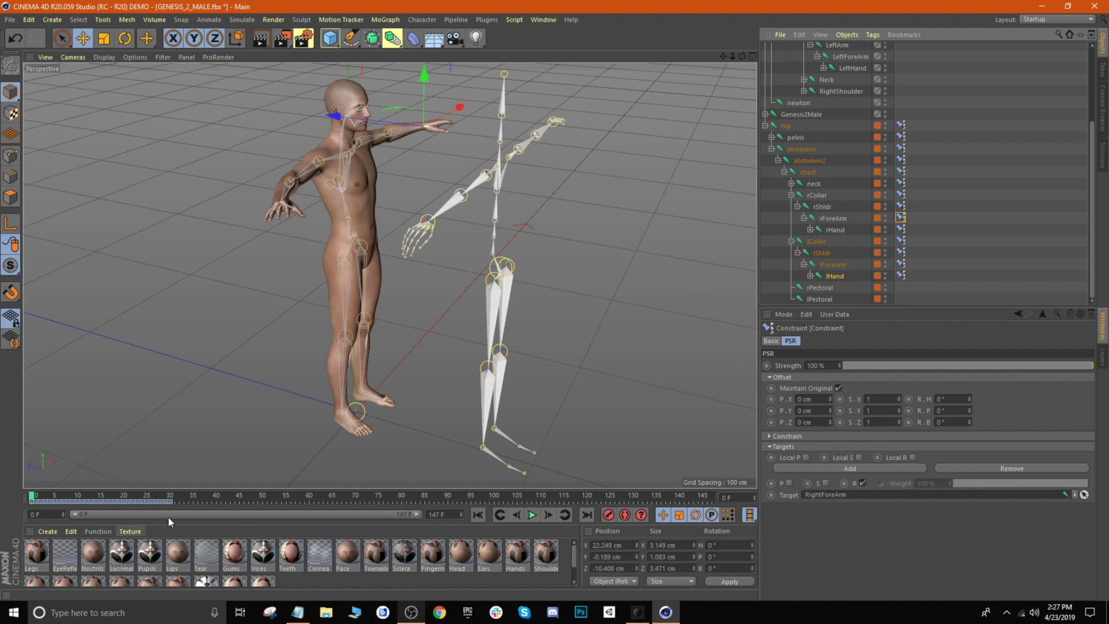
Play the walk animation, hide the Genesis joint layer in the Layer Manager, and deselect
{"action": "left_click", "coordinate": [532, 514]}
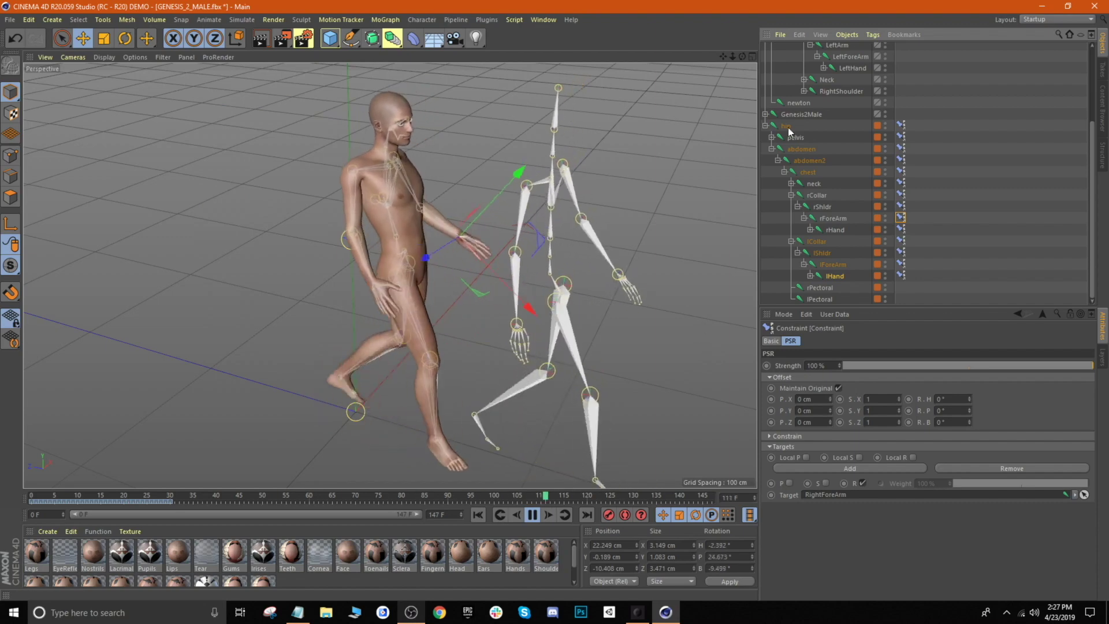
{"action": "scroll", "coordinate": [787, 69], "scroll_direction": "up", "scroll_amount": 5}
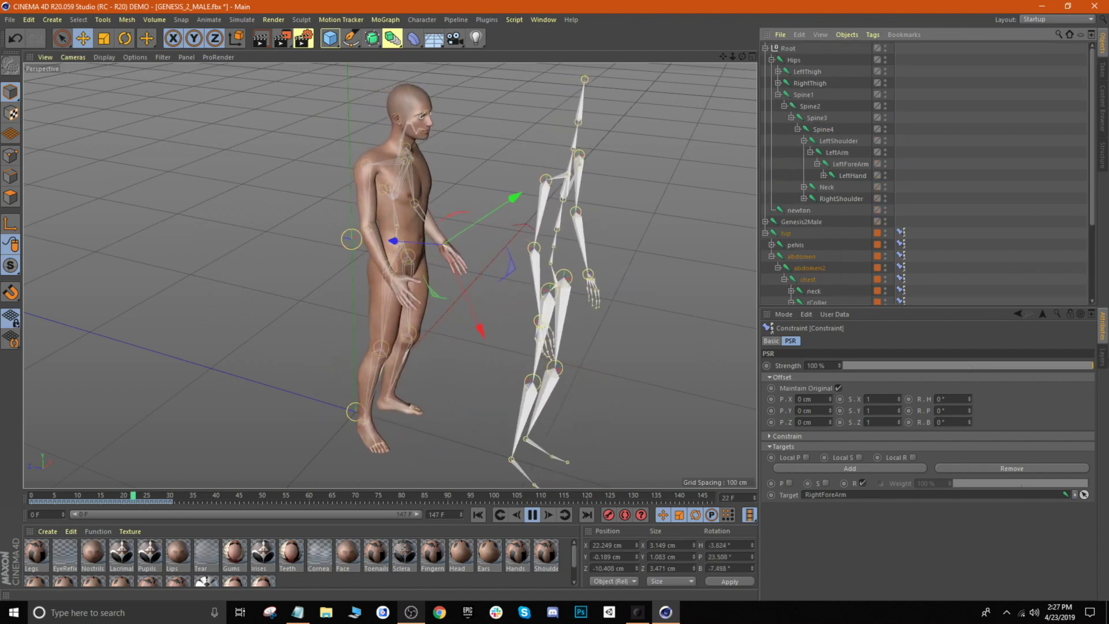
{"action": "key", "text": "shift+F4"}
{"action": "left_click", "coordinate": [822, 335]}
{"action": "left_click", "coordinate": [677, 290]}
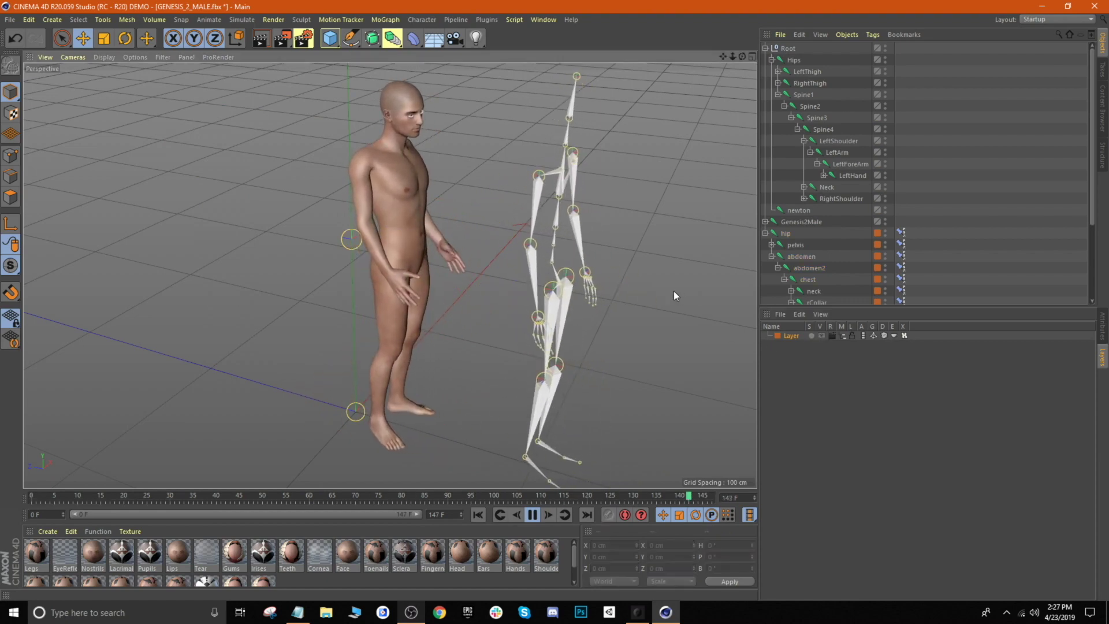